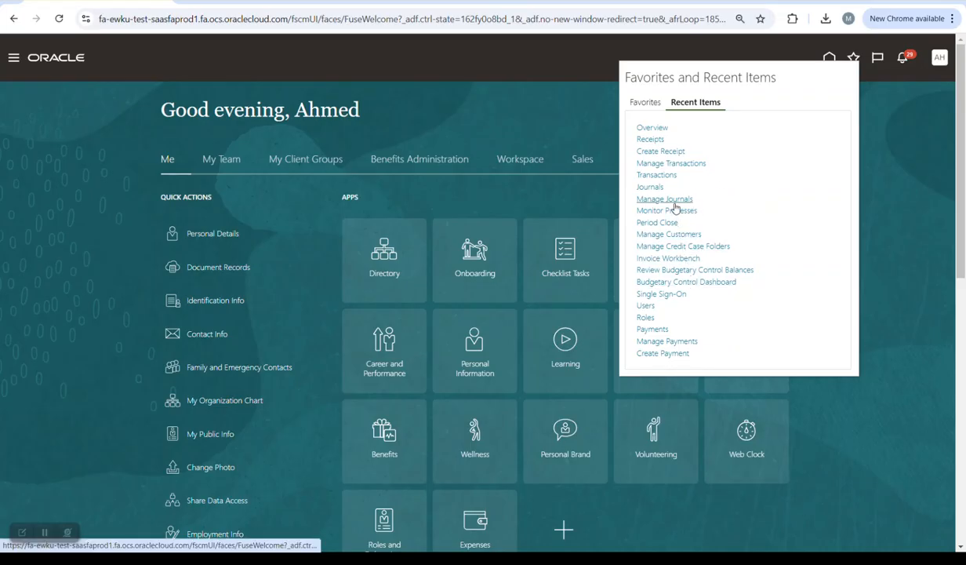
# - From Scheduled Processes, start a new process with the Create Income Statement Closing Journals job
pyautogui.click(667, 210)
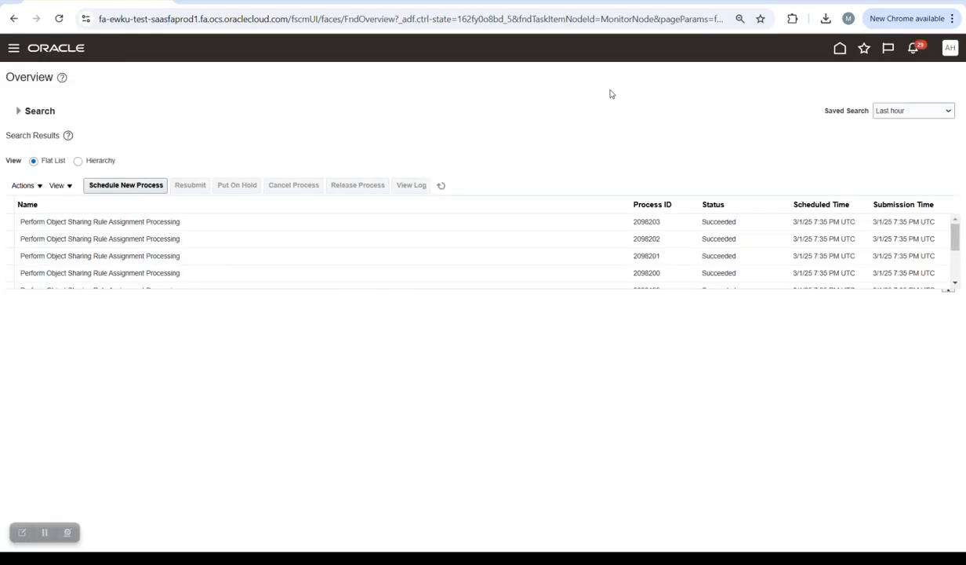
pyautogui.click(140, 187)
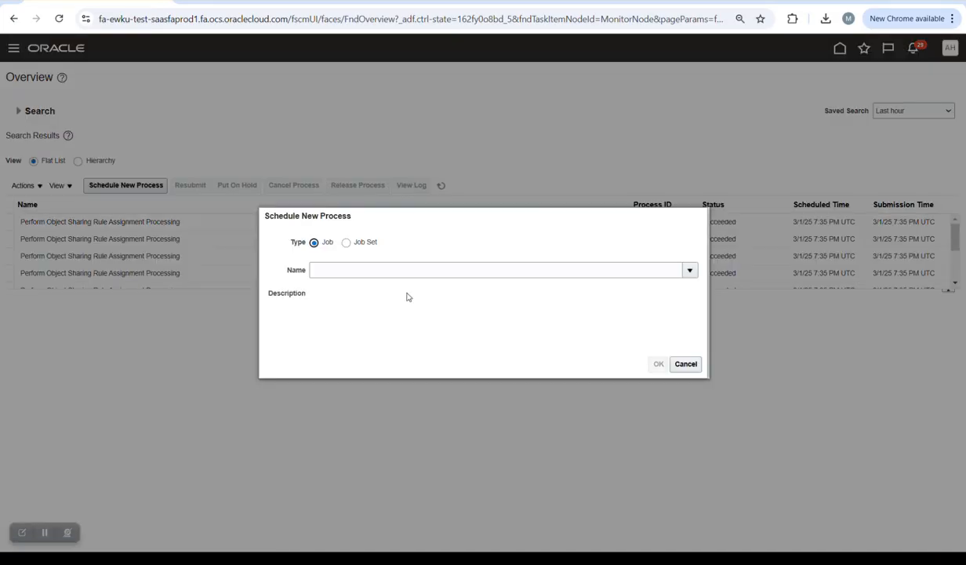
pyautogui.click(406, 273)
pyautogui.write('create')
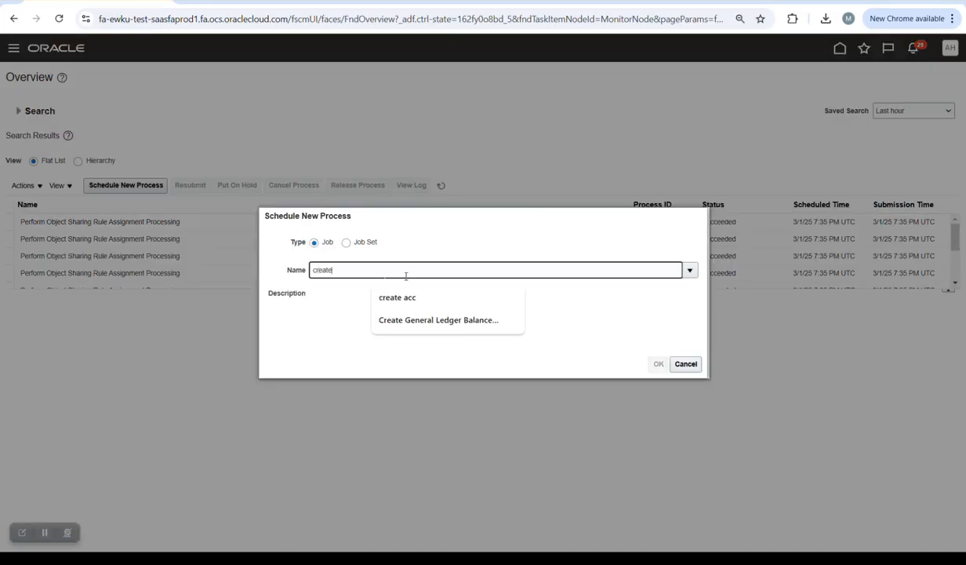
pyautogui.write(' closing')
pyautogui.press('Tab')
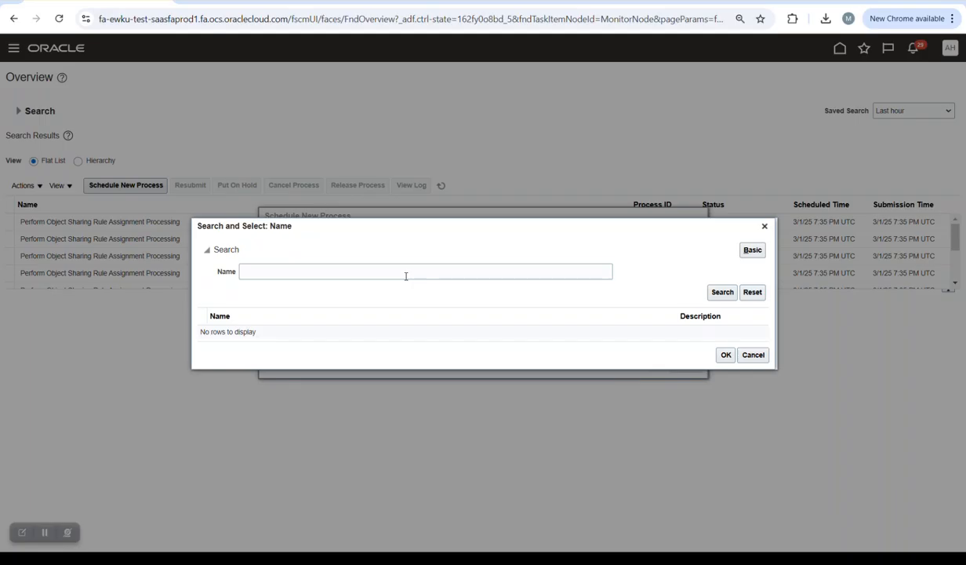
pyautogui.click(760, 358)
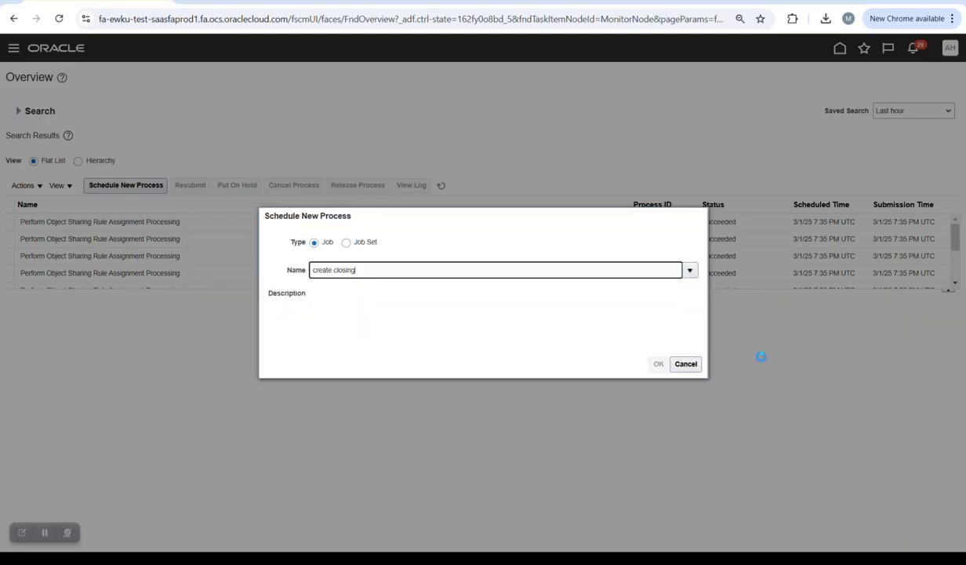
pyautogui.press('BackSpace')
pyautogui.press('BackSpace')
pyautogui.press('BackSpace')
pyautogui.press('BackSpace')
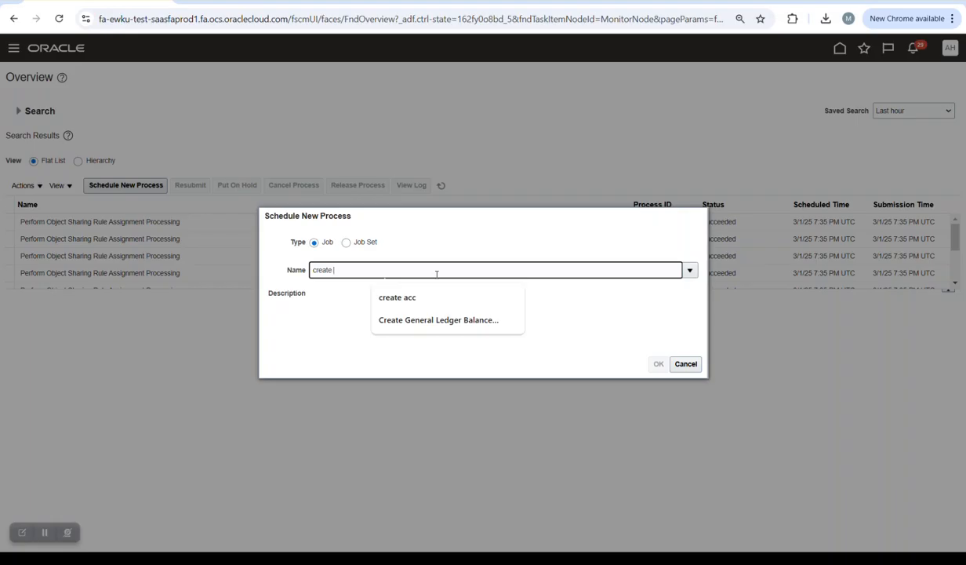
pyautogui.write('incom')
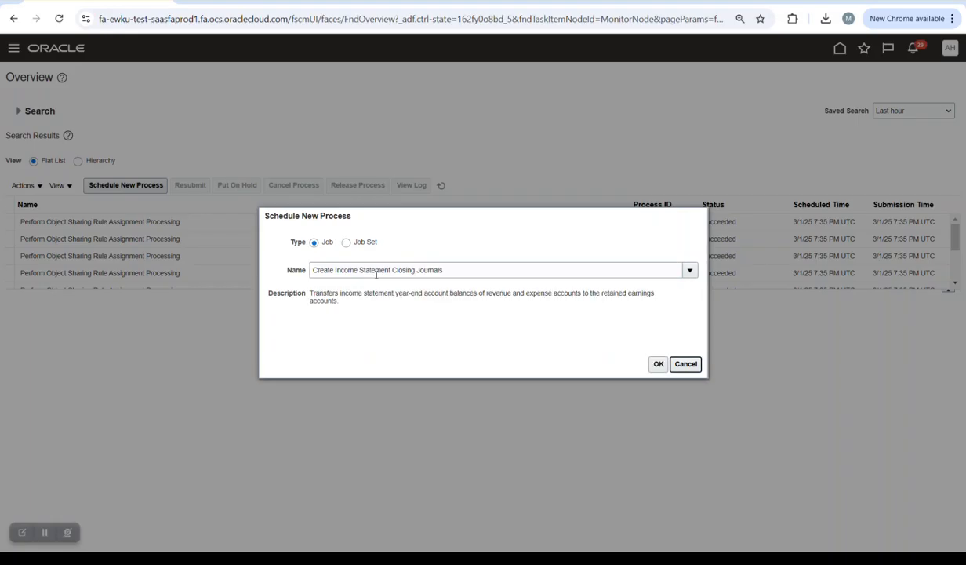
pyautogui.click(658, 363)
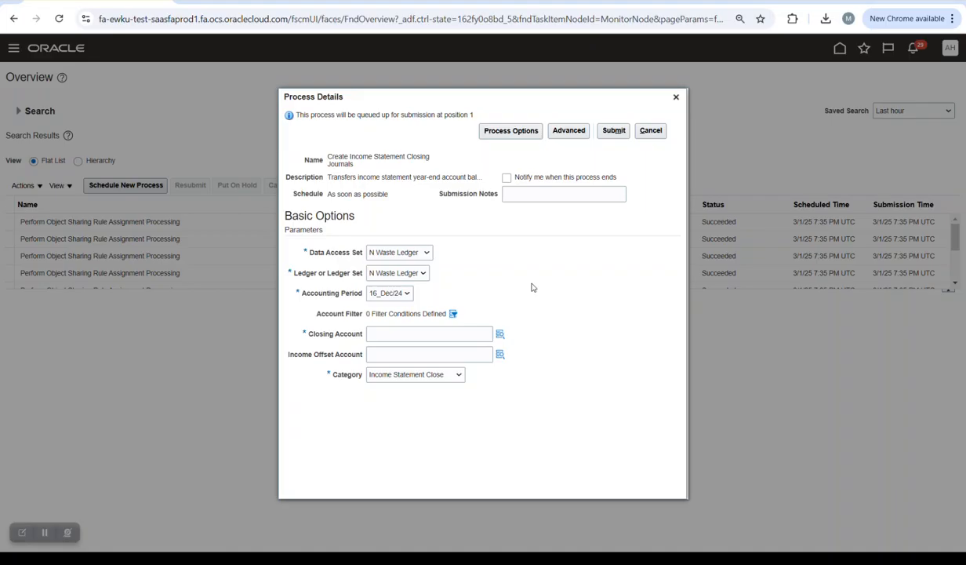
# - Add an ACC field to the Account Filter, review its operators, and close it without a condition
pyautogui.click(453, 314)
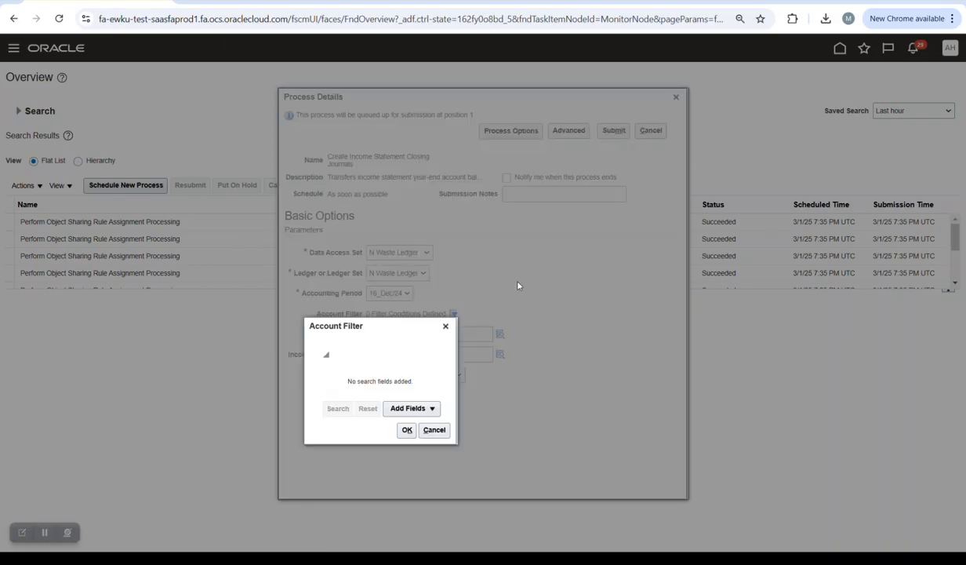
pyautogui.click(396, 408)
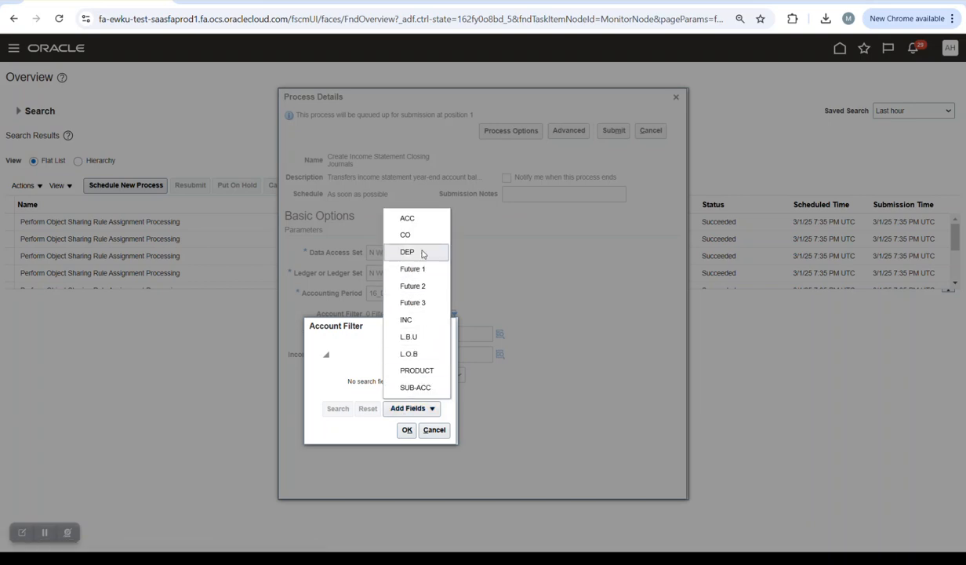
pyautogui.click(408, 219)
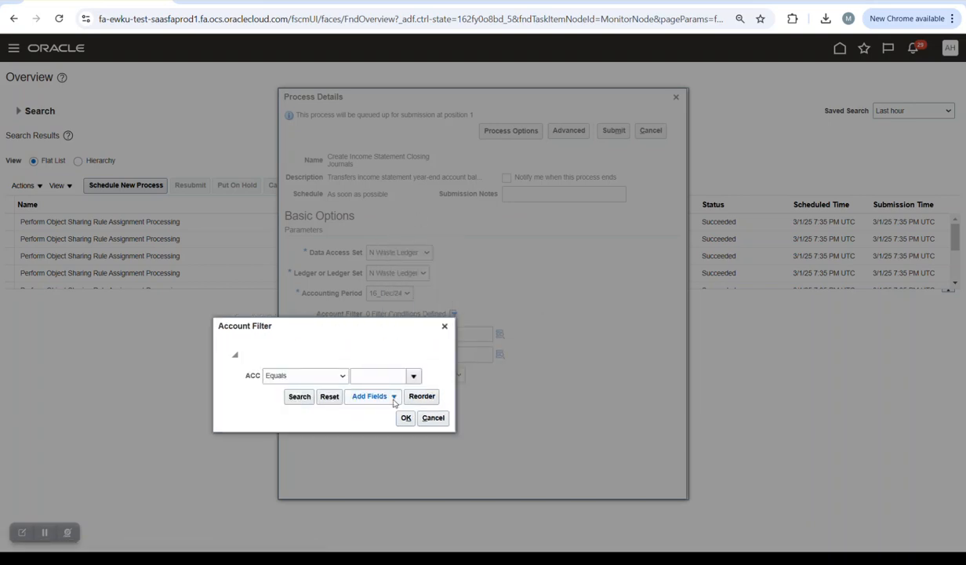
pyautogui.click(336, 378)
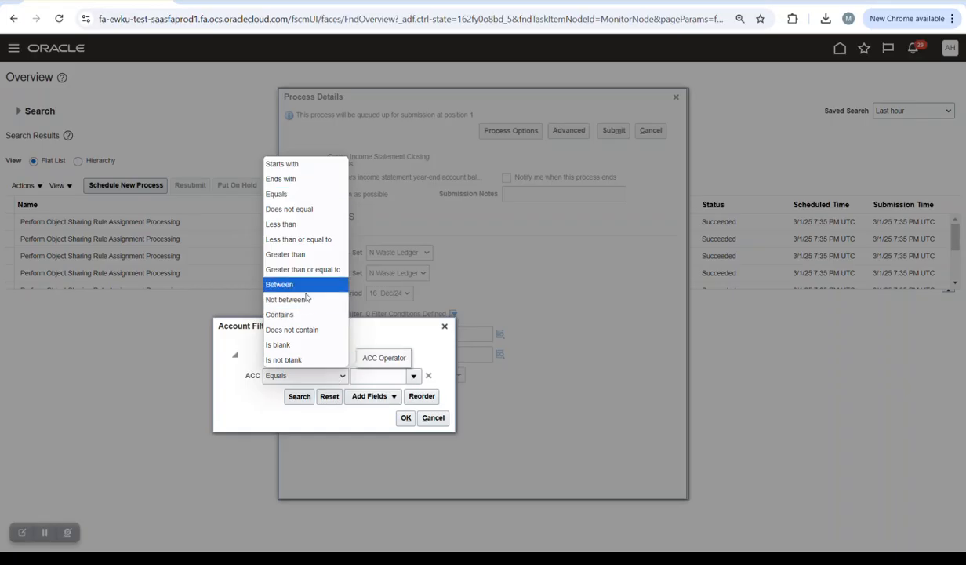
pyautogui.click(428, 335)
pyautogui.click(444, 326)
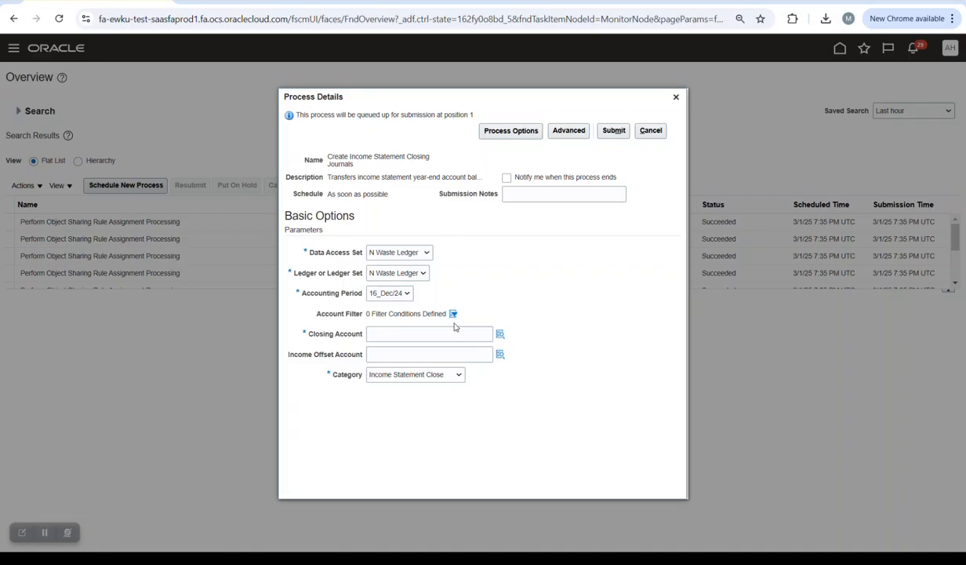
# - Keep N Waste Ledger, set the closing account to the Waste Chipping alias, and submit the job
pyautogui.click(425, 254)
pyautogui.click(482, 287)
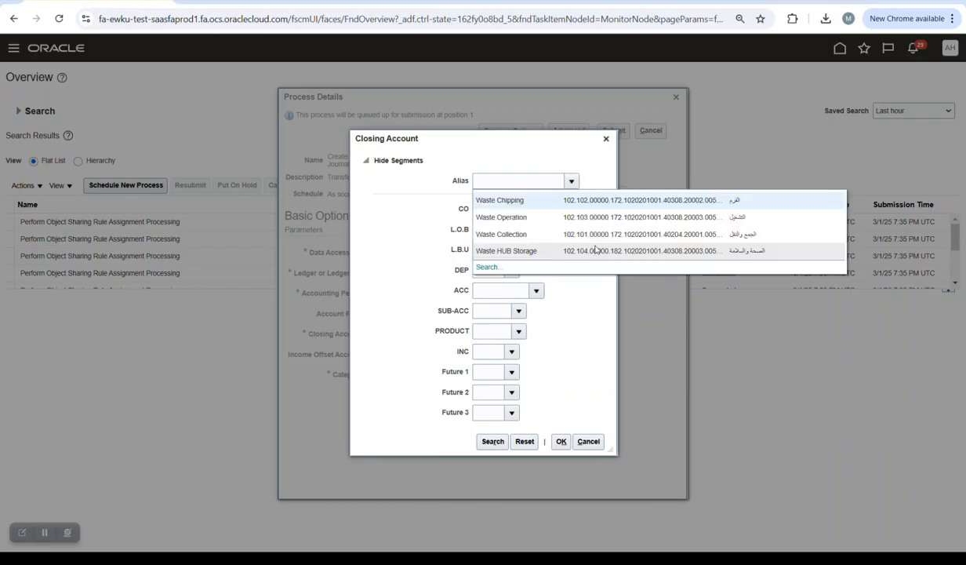
pyautogui.click(595, 202)
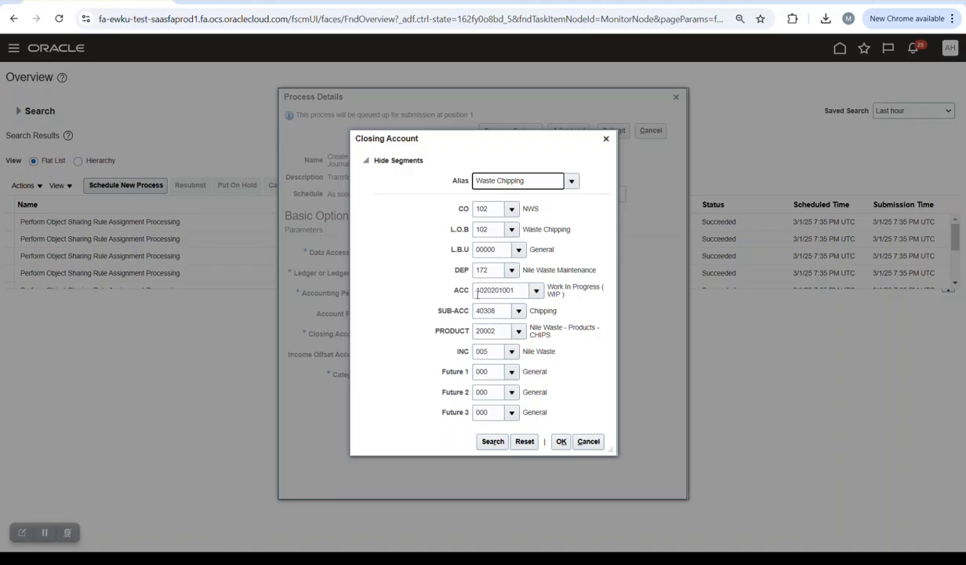
pyautogui.click(561, 441)
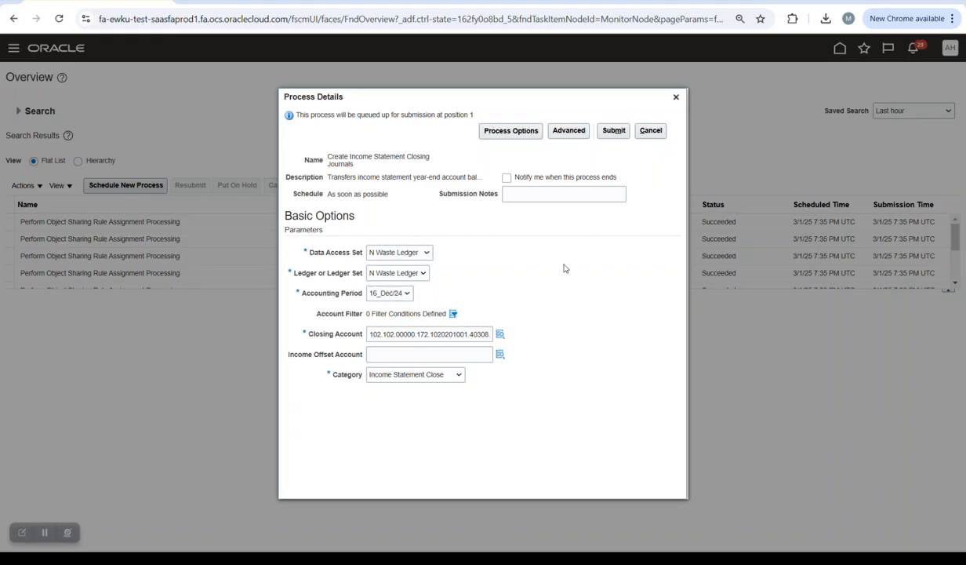
pyautogui.click(612, 132)
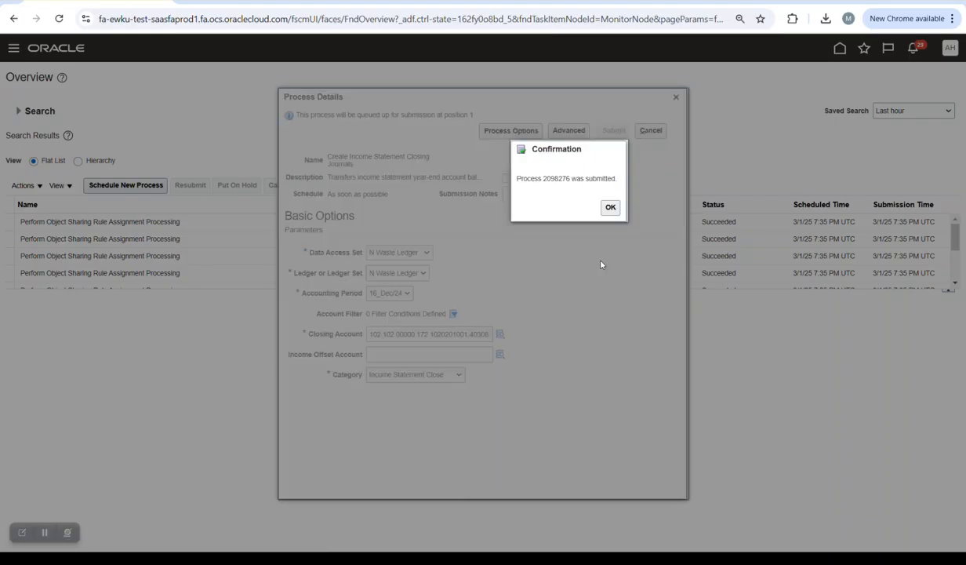
# - Acknowledge the submission and refresh until the closing journals process shows Succeeded
pyautogui.click(588, 202)
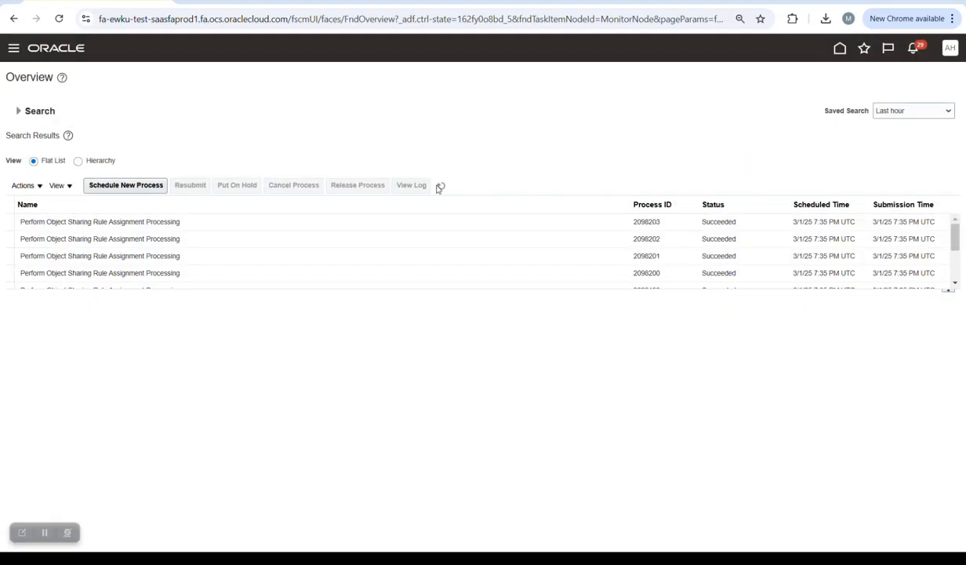
pyautogui.click(441, 188)
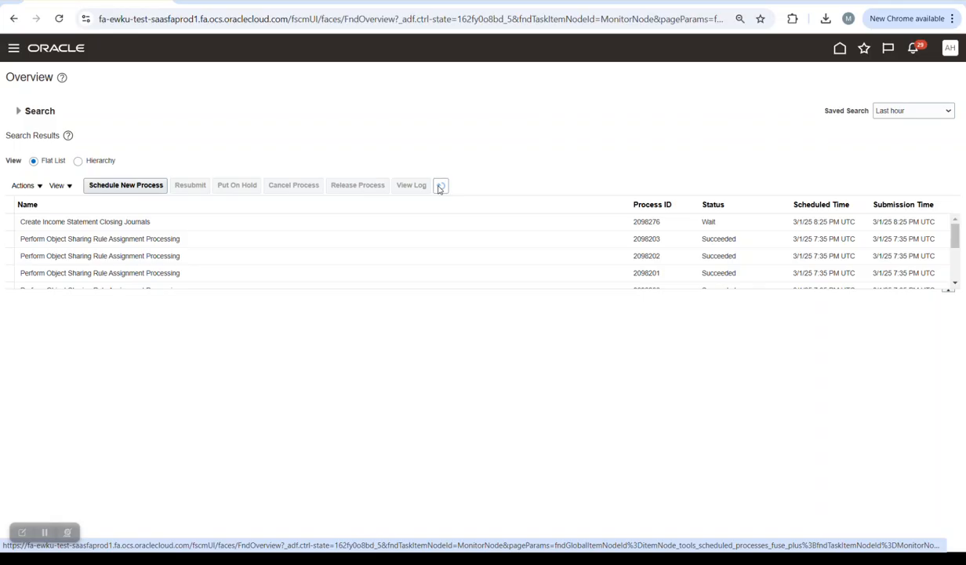
pyautogui.click(440, 186)
# - Go from the home page to General Accounting Journals and open Manage Journals
pyautogui.click(840, 50)
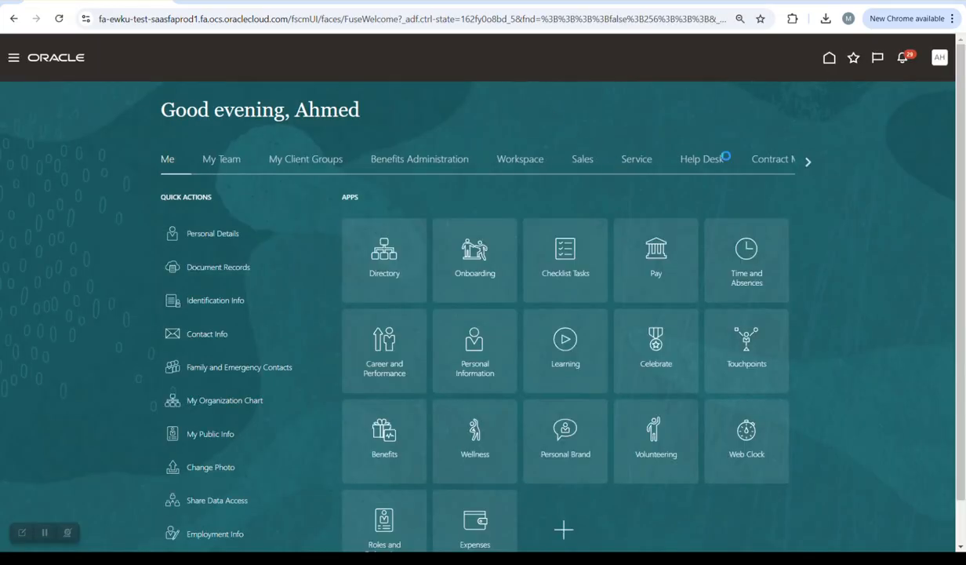
pyautogui.click(806, 161)
pyautogui.click(806, 160)
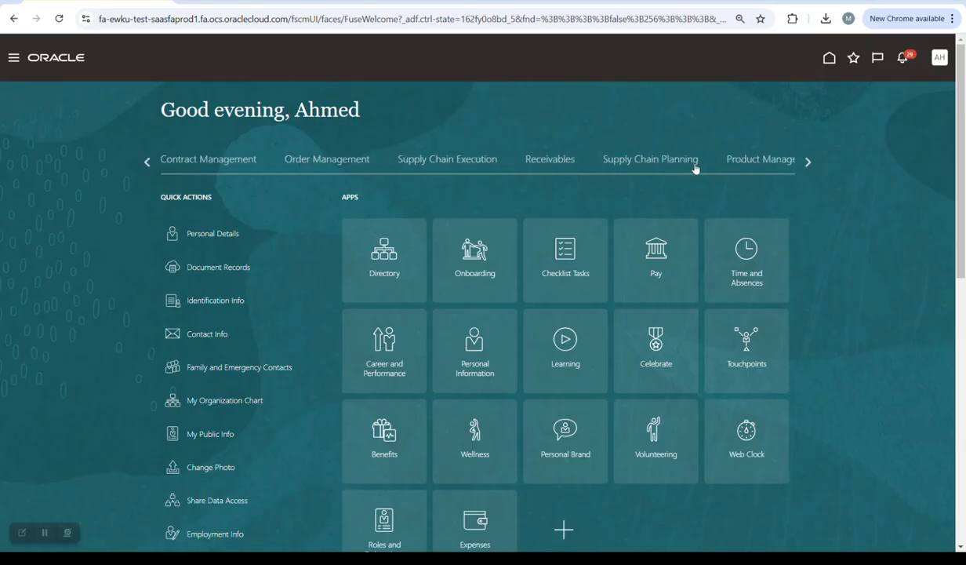
pyautogui.click(807, 162)
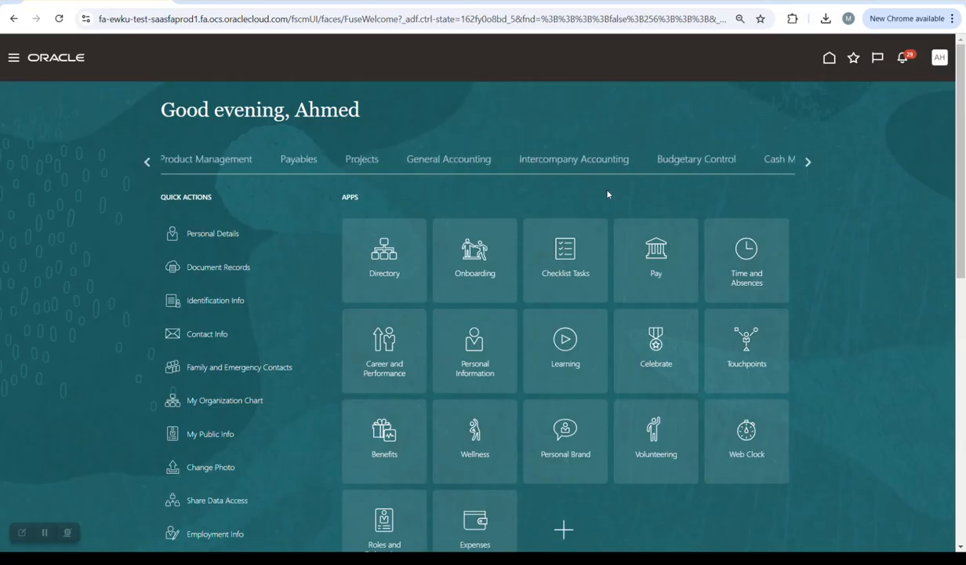
pyautogui.click(461, 155)
pyautogui.click(462, 258)
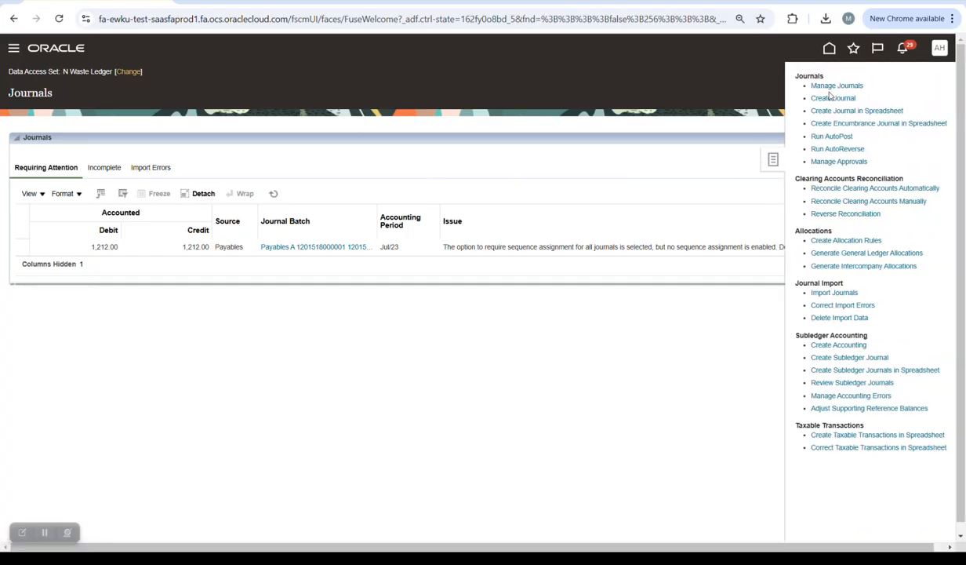
pyautogui.click(835, 87)
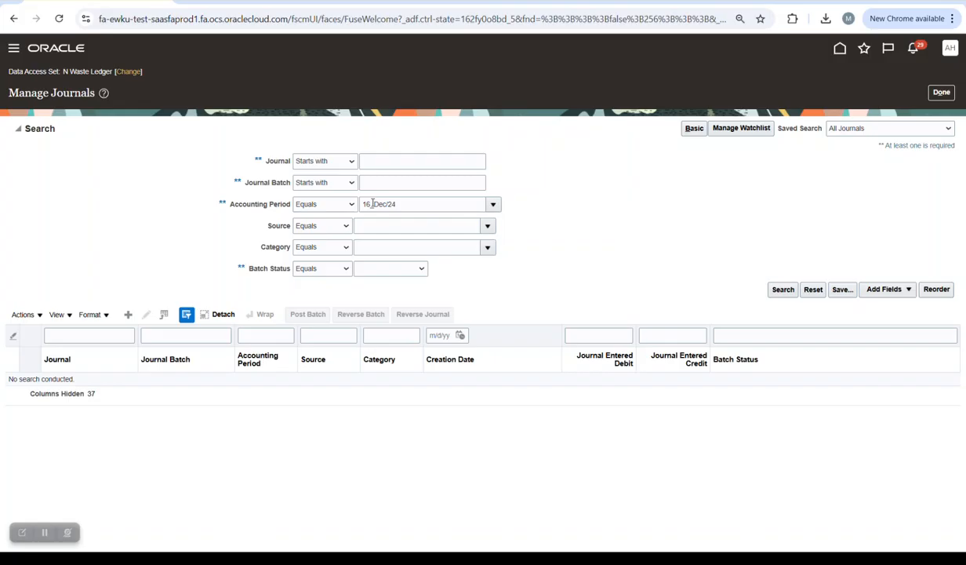
# - Search journals for period 16_Dec/24, then return to Scheduled Processes to schedule another process
pyautogui.click(781, 289)
pyautogui.click(781, 291)
pyautogui.click(46, 532)
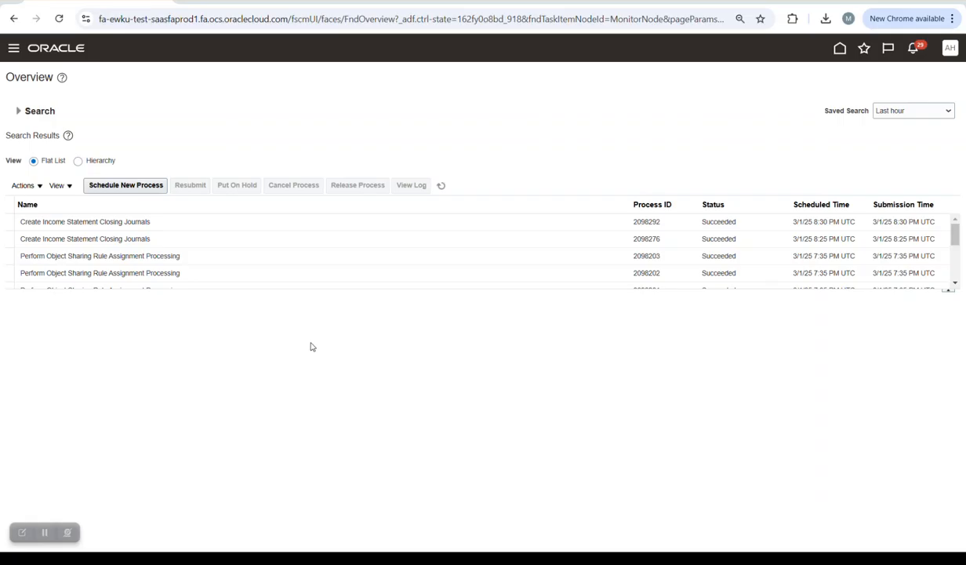
pyautogui.click(135, 185)
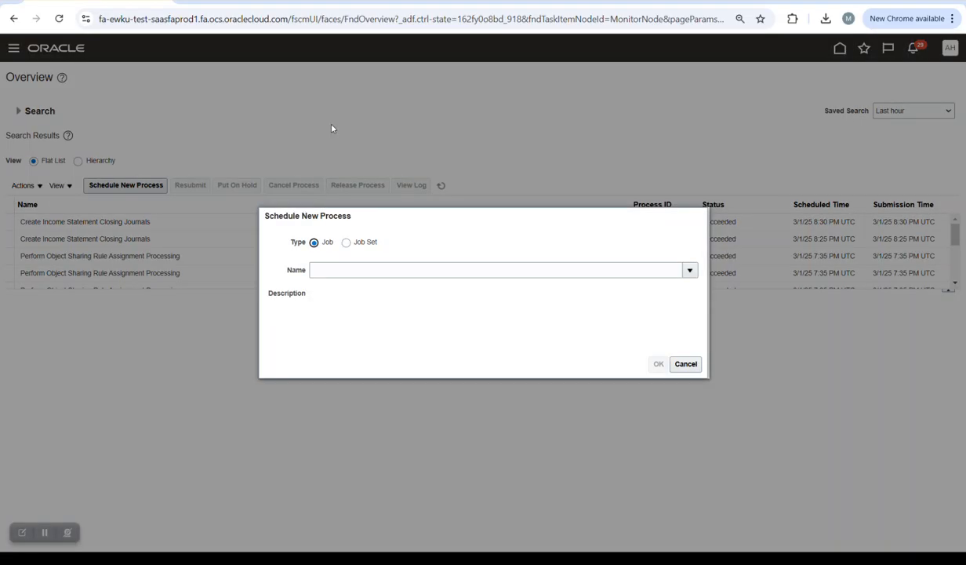
# - Choose the Create Income Statement Closing Journals process as the new job
pyautogui.click(406, 269)
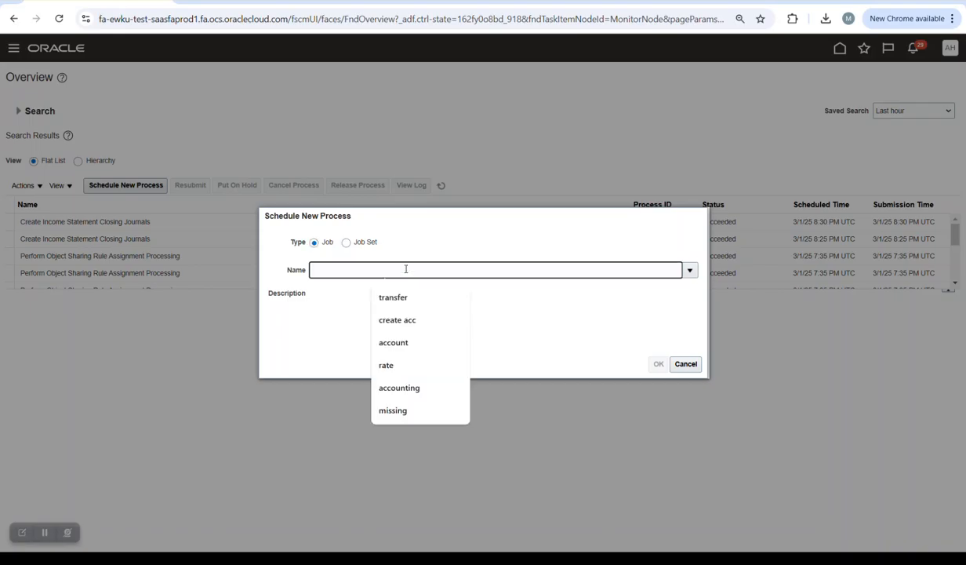
pyautogui.write('create ')
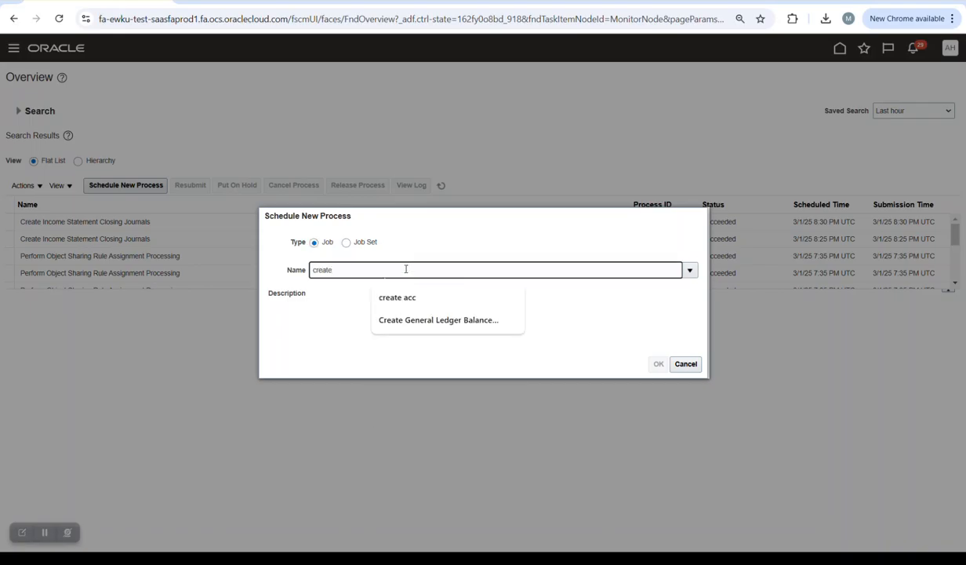
pyautogui.write('invc\\')
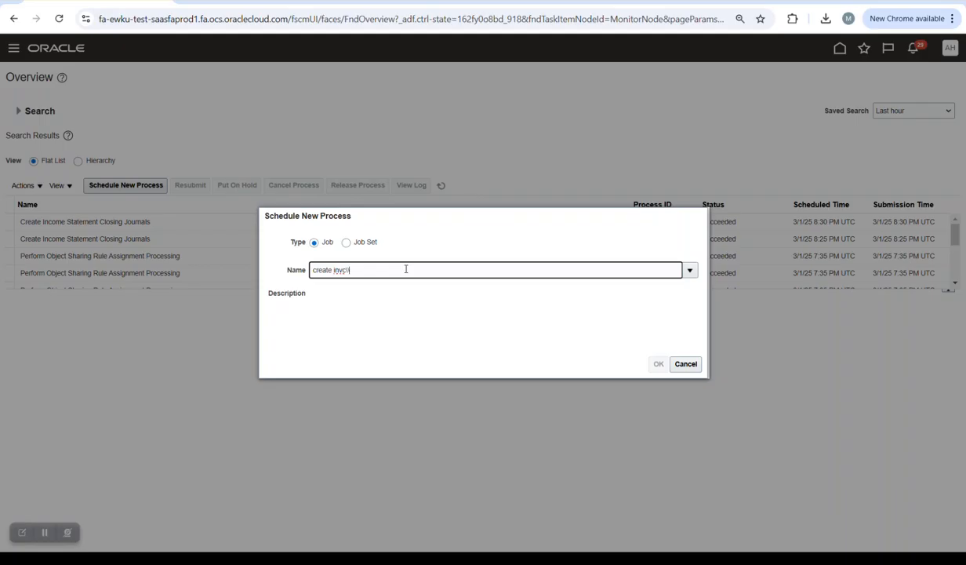
pyautogui.press('Tab')
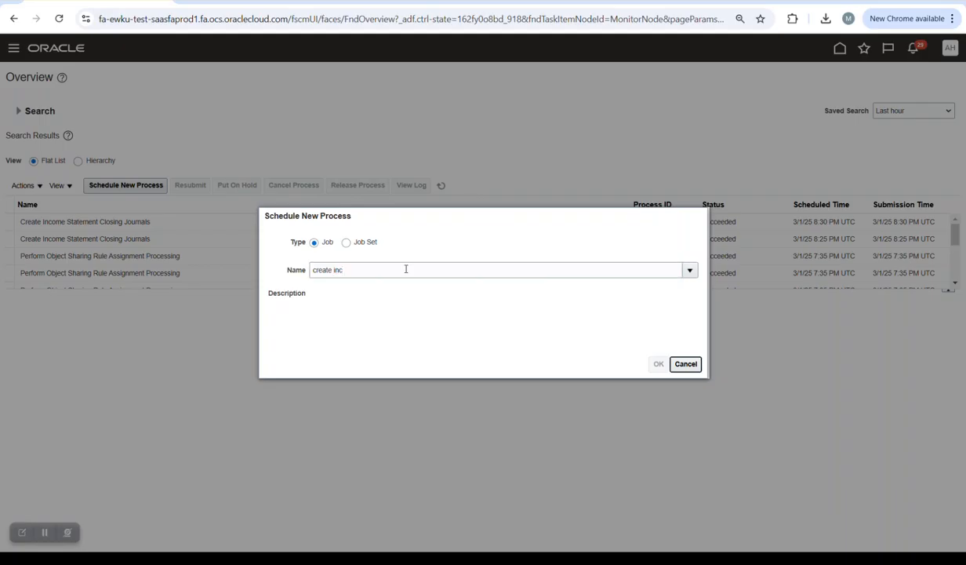
pyautogui.click(366, 339)
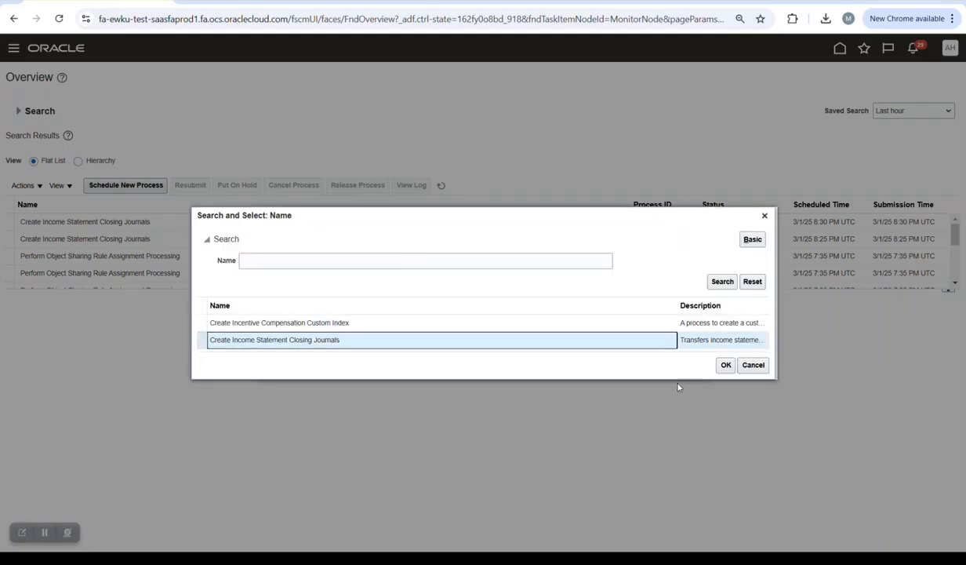
pyautogui.click(726, 364)
pyautogui.click(659, 363)
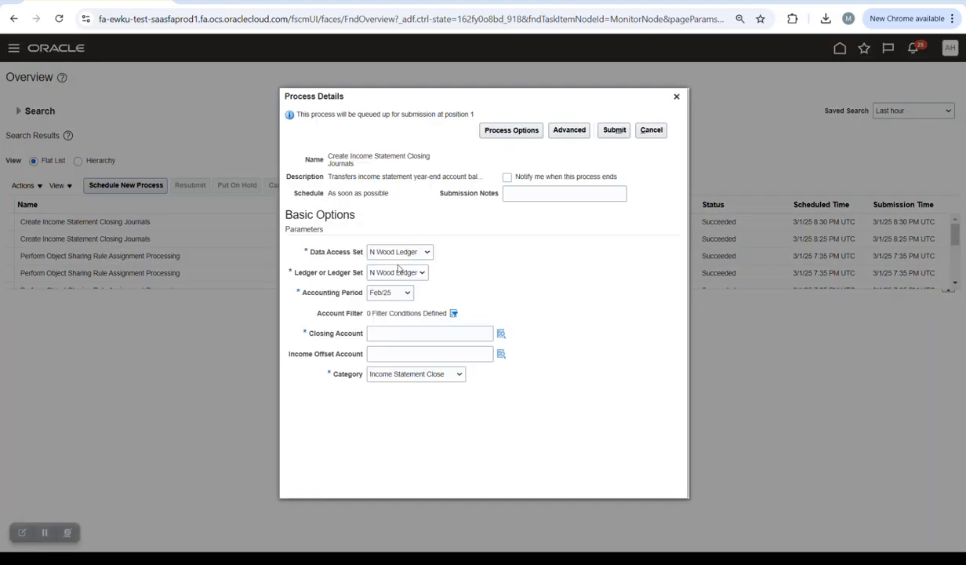
# - Set data access set N Wood Ledger and accounting period 16_Dec/24
pyautogui.click(411, 251)
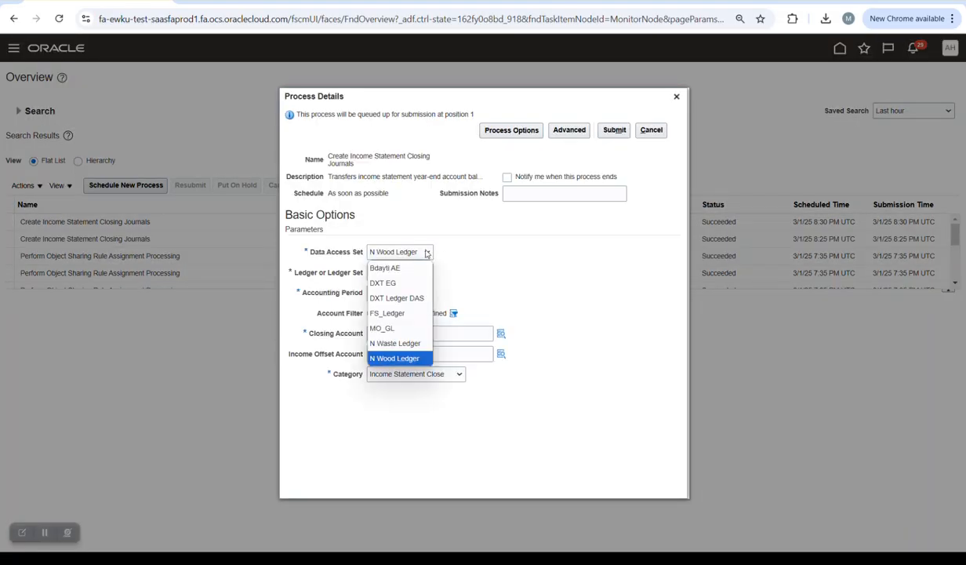
pyautogui.click(389, 345)
pyautogui.click(400, 295)
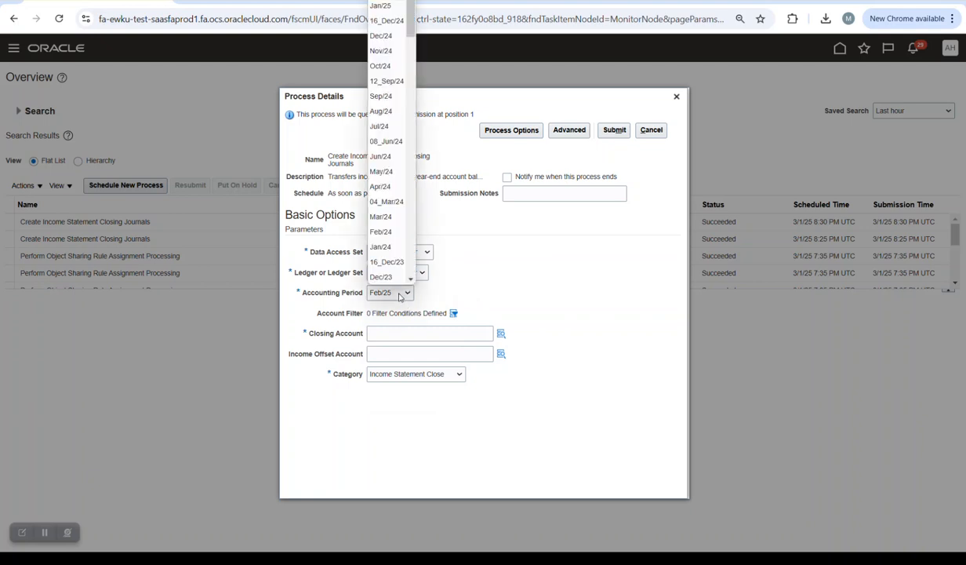
pyautogui.click(386, 20)
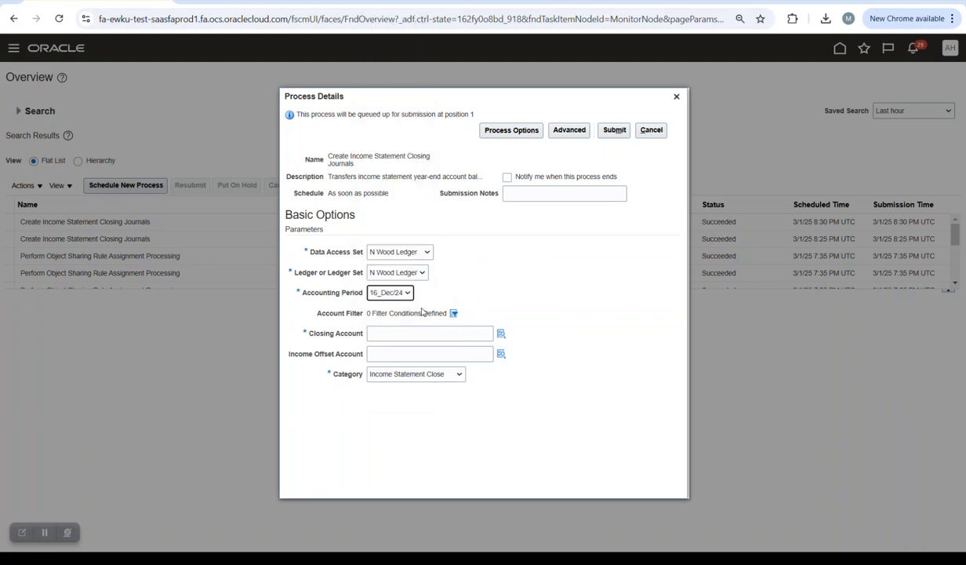
pyautogui.click(501, 332)
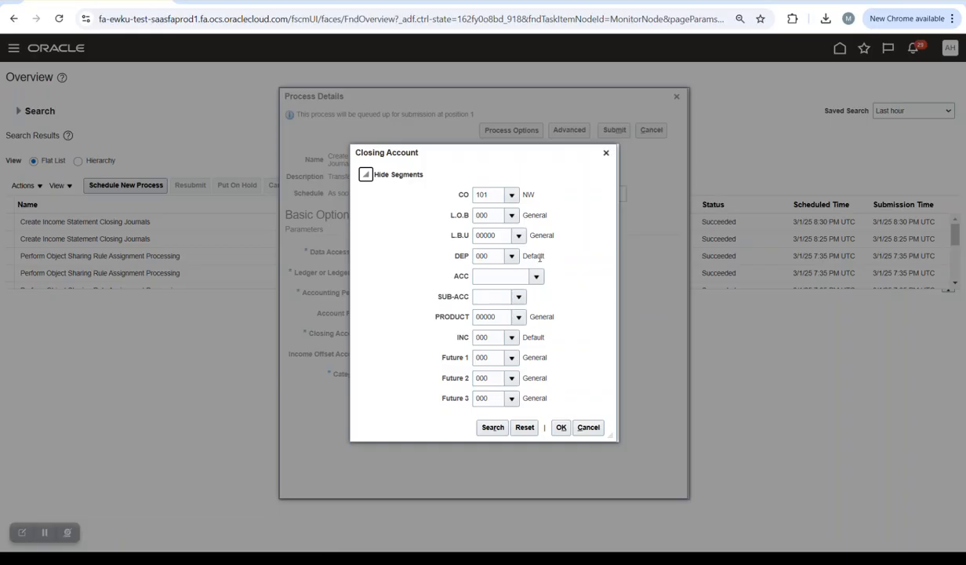
pyautogui.click(538, 276)
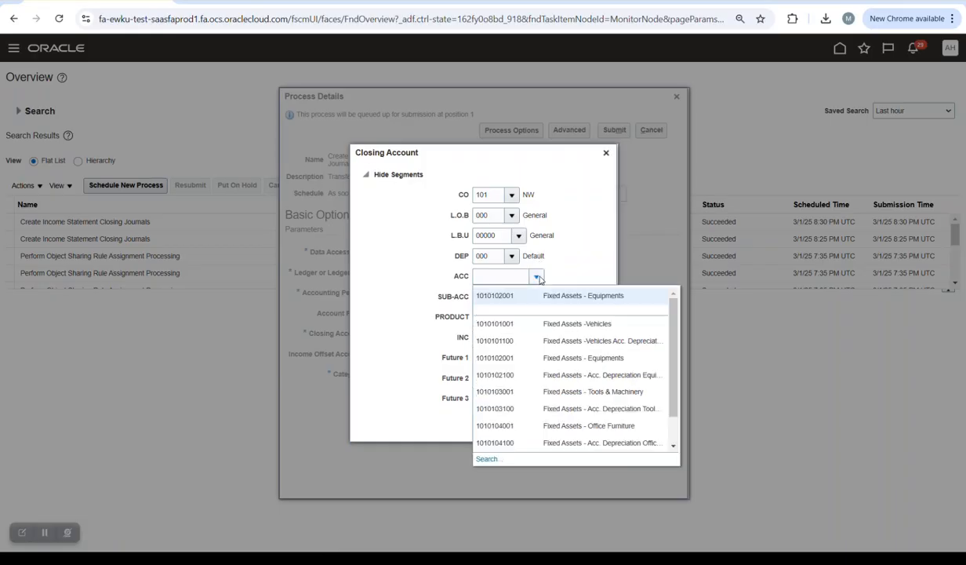
pyautogui.click(573, 303)
pyautogui.click(519, 296)
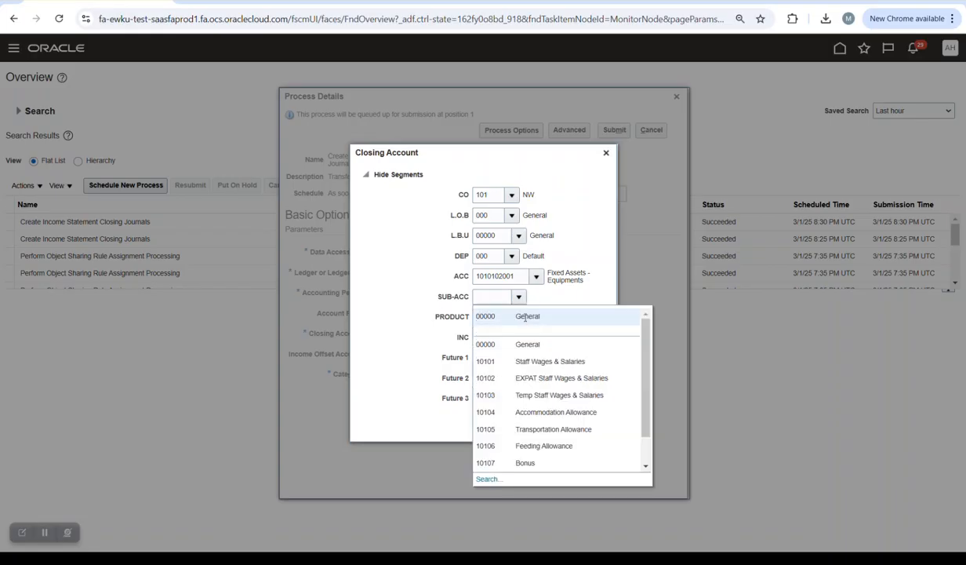
pyautogui.click(523, 316)
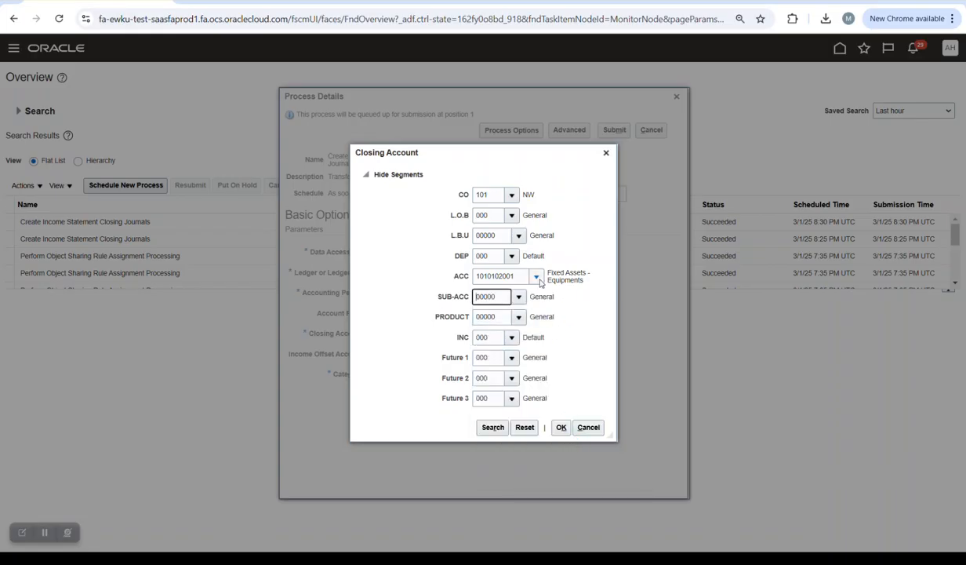
pyautogui.click(561, 428)
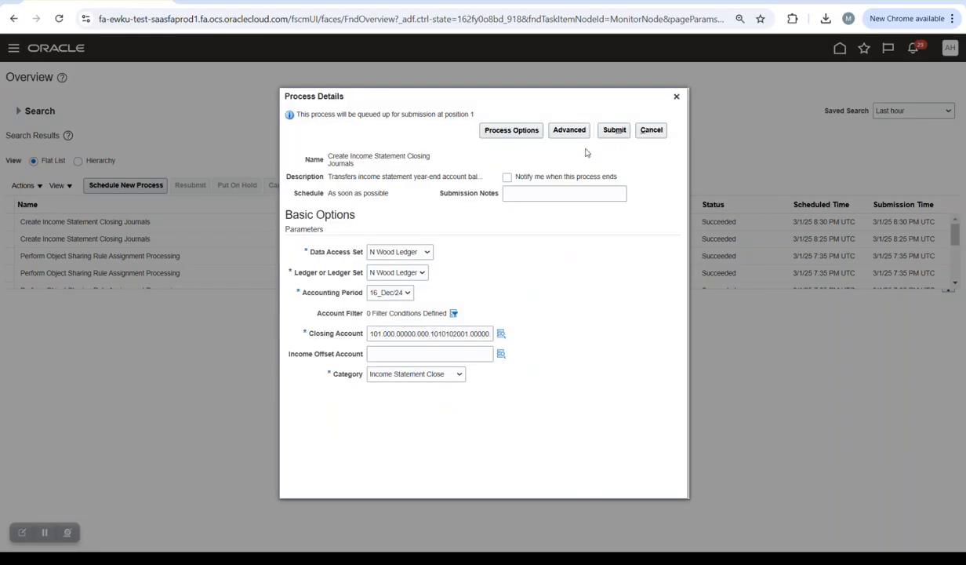
pyautogui.click(614, 130)
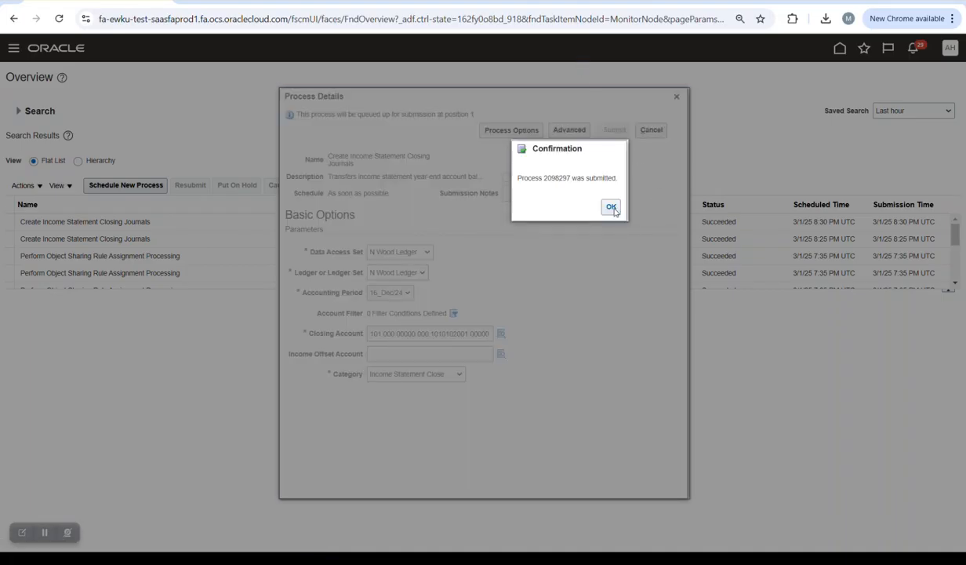
# - Dismiss the confirmation and refresh until process 2098297 shows Succeeded
pyautogui.click(611, 207)
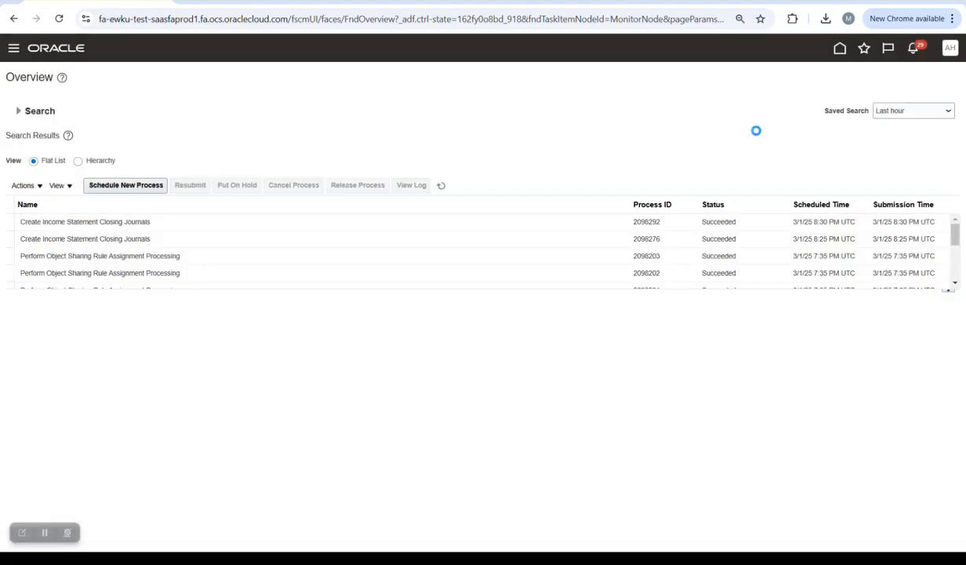
pyautogui.click(443, 188)
pyautogui.click(443, 191)
pyautogui.click(443, 191)
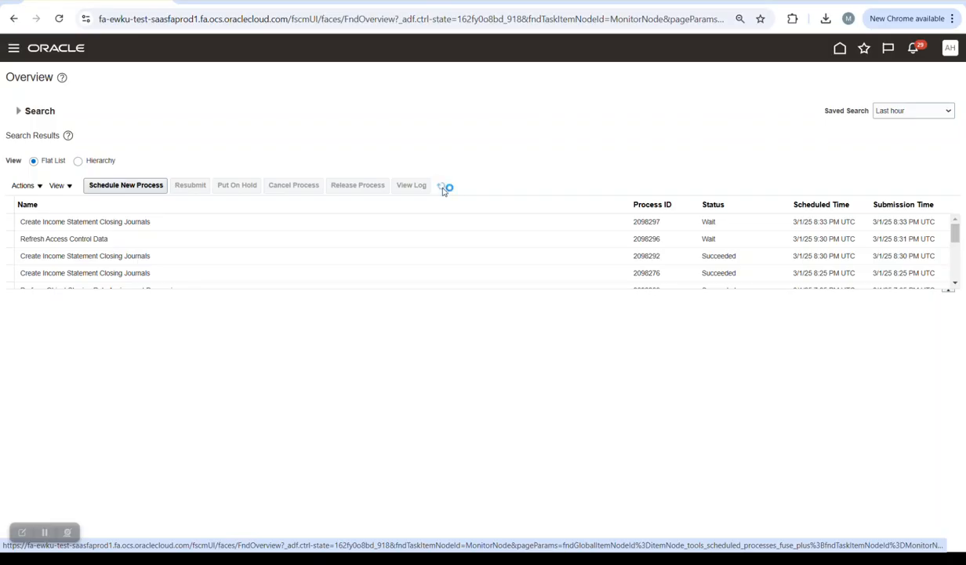
pyautogui.click(444, 191)
pyautogui.click(443, 191)
# - Go to Manage Journals through the recent items list
pyautogui.click(863, 54)
pyautogui.click(713, 120)
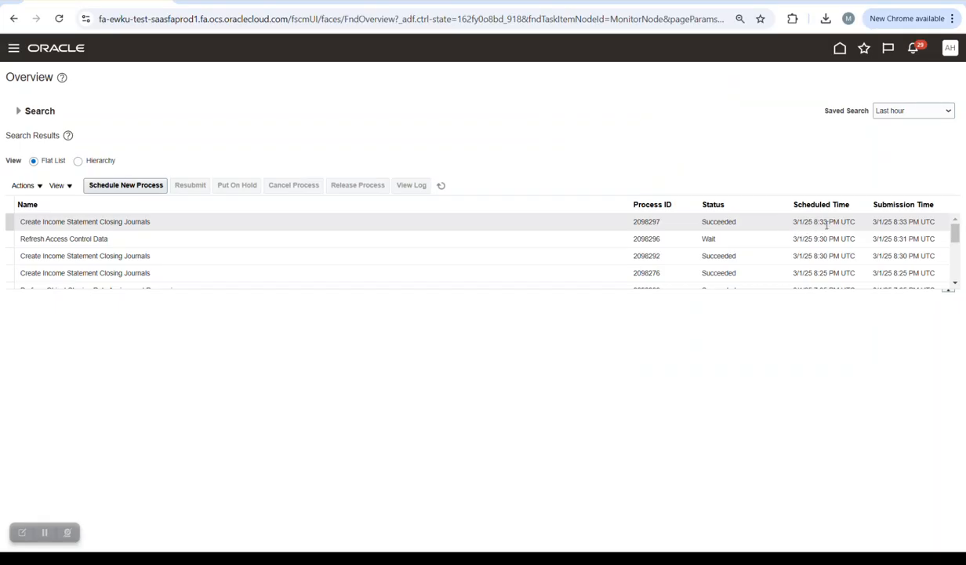
pyautogui.click(864, 48)
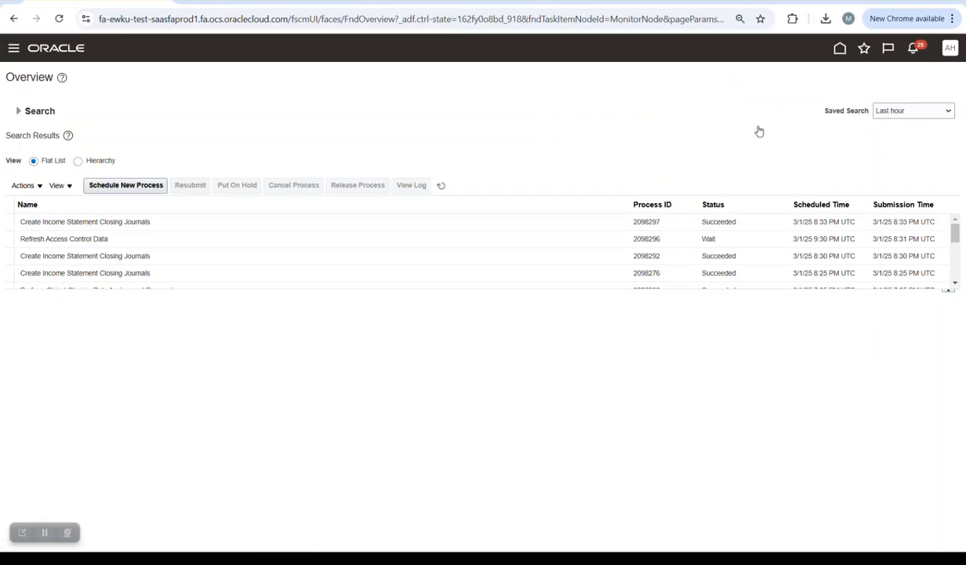
pyautogui.click(681, 142)
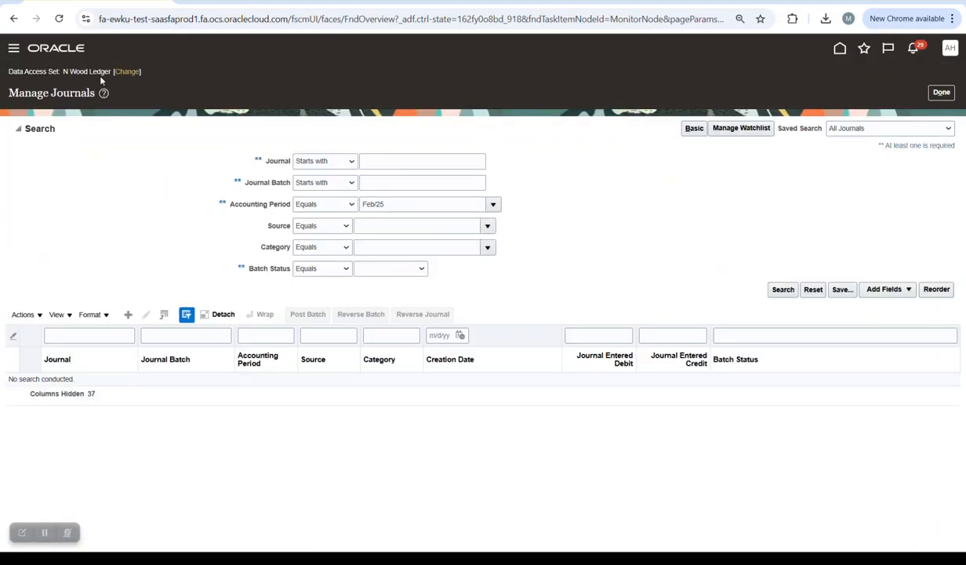
# - Search journals for period 16_Dec/24 and open the unposted Income Statement Close journal
pyautogui.click(493, 204)
pyautogui.click(416, 241)
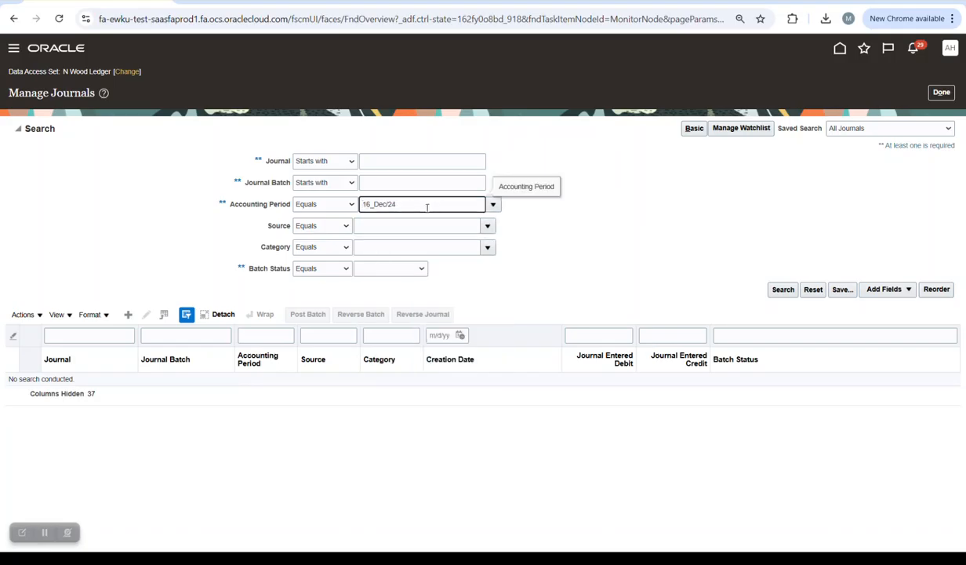
pyautogui.click(783, 293)
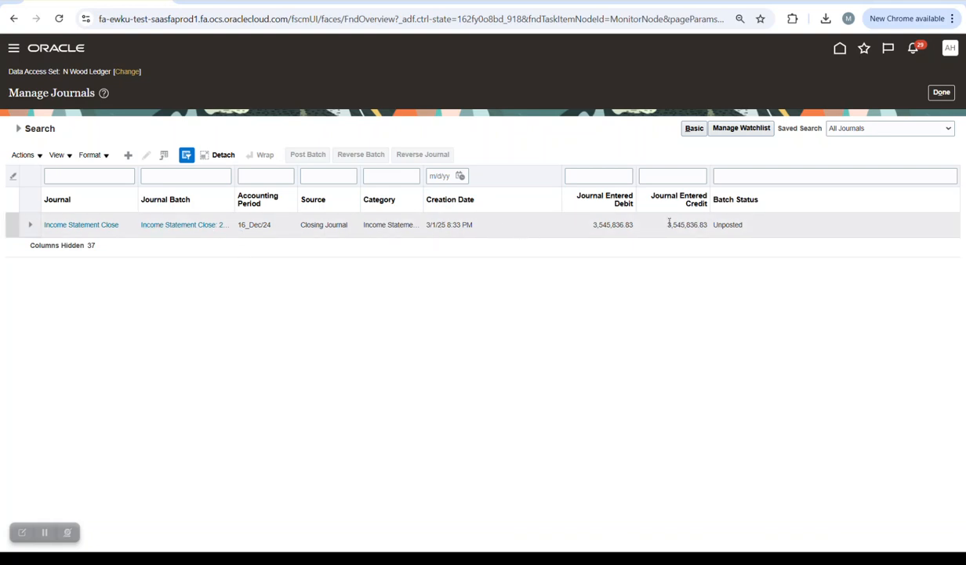
pyautogui.click(83, 225)
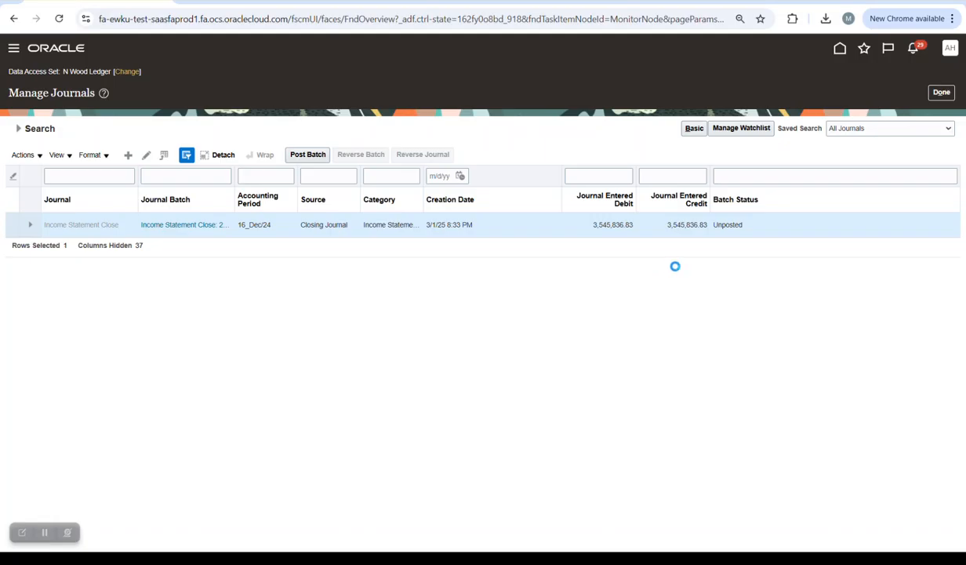
# - Scroll through journal lines 10 to 220, balanced at 3,545,836.83
pyautogui.scroll(-3, 671, 286)
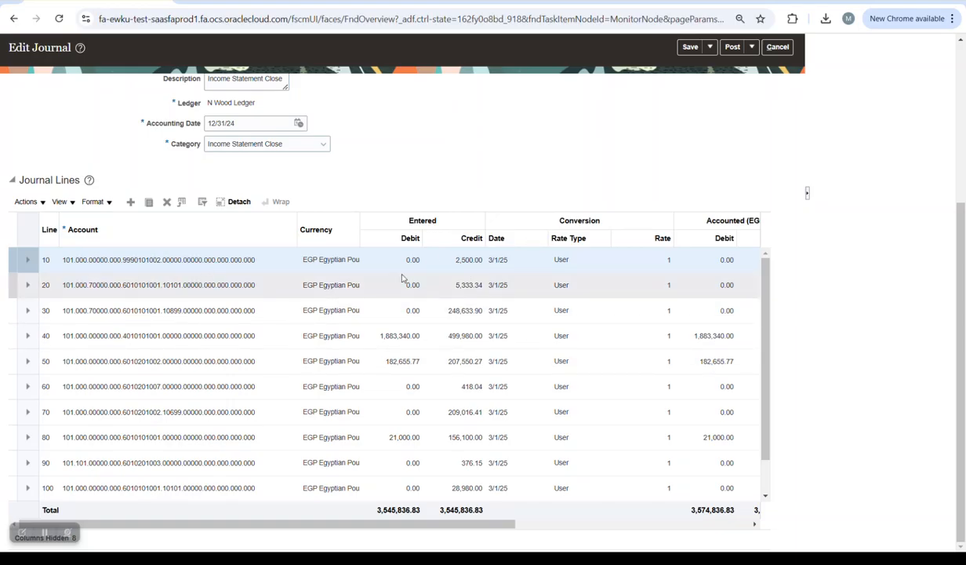
pyautogui.scroll(-2, 424, 304)
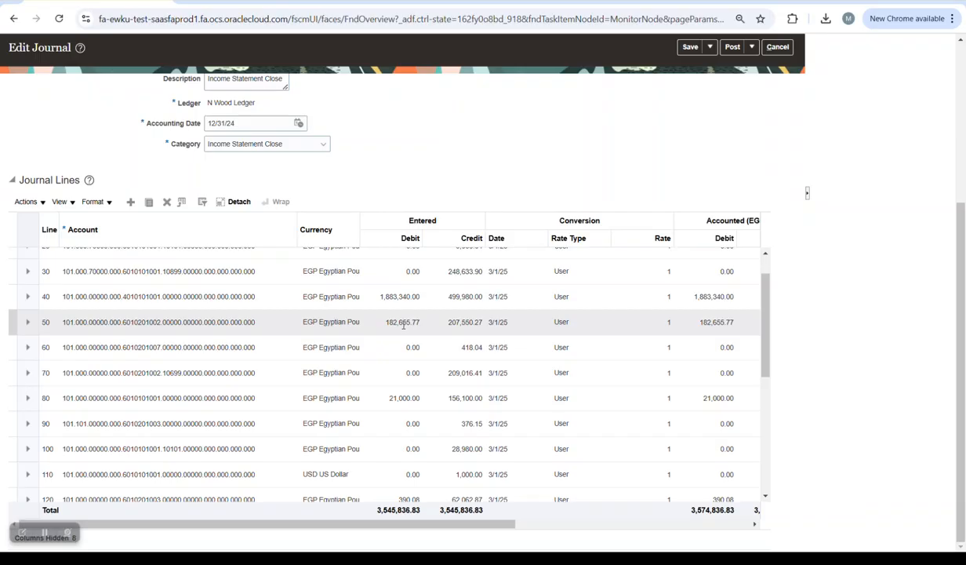
pyautogui.scroll(-3, 435, 353)
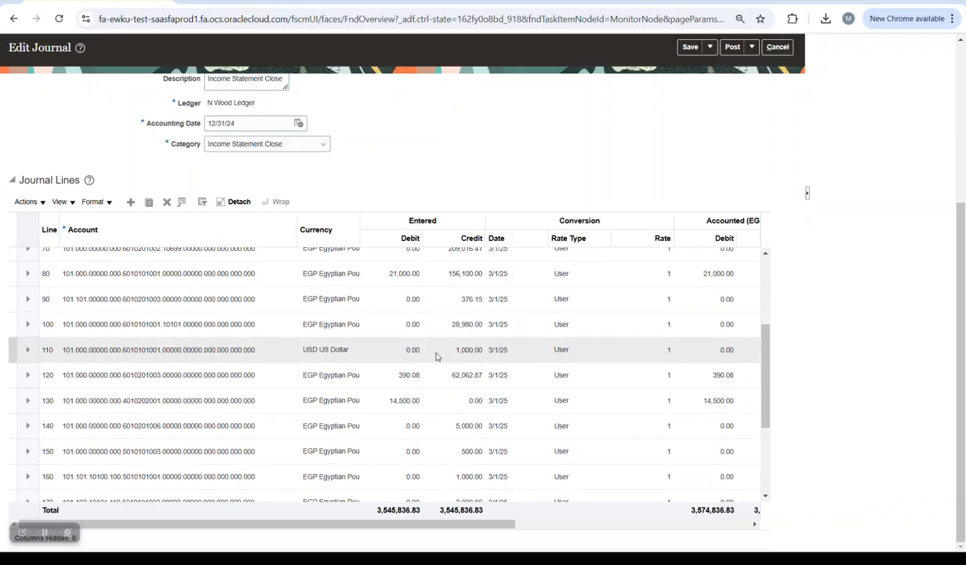
pyautogui.scroll(-4, 437, 357)
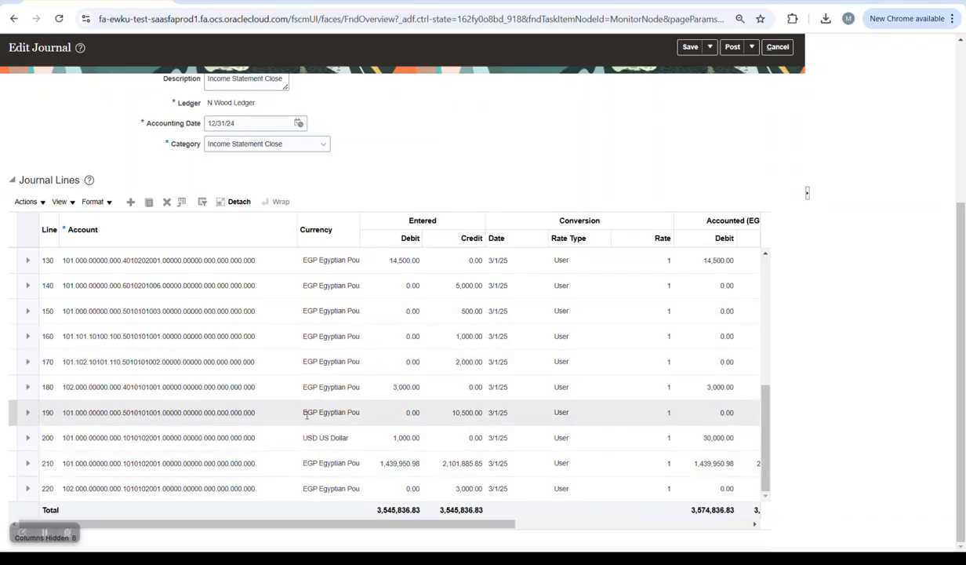
pyautogui.scroll(3, 382, 365)
pyautogui.scroll(5, 382, 364)
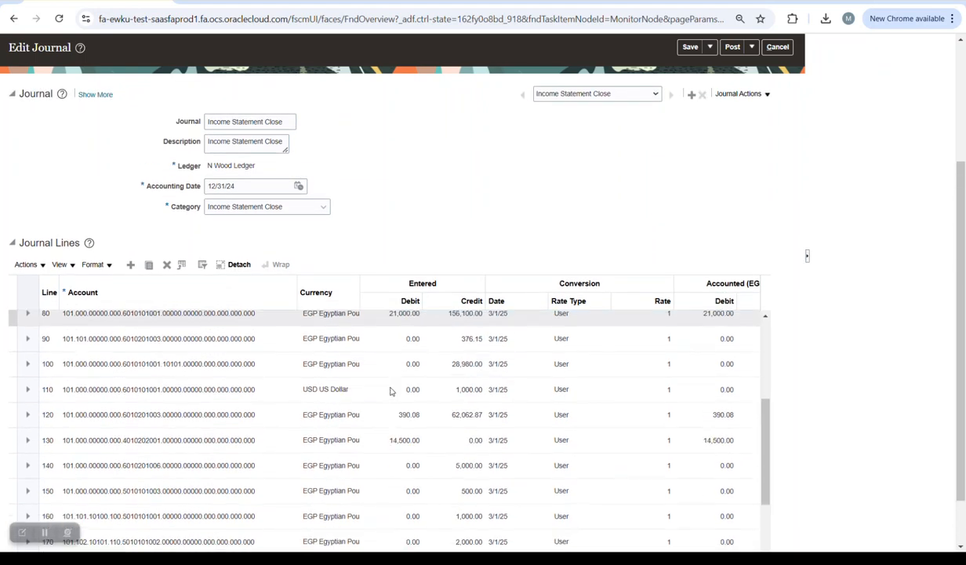
pyautogui.scroll(-5, 392, 390)
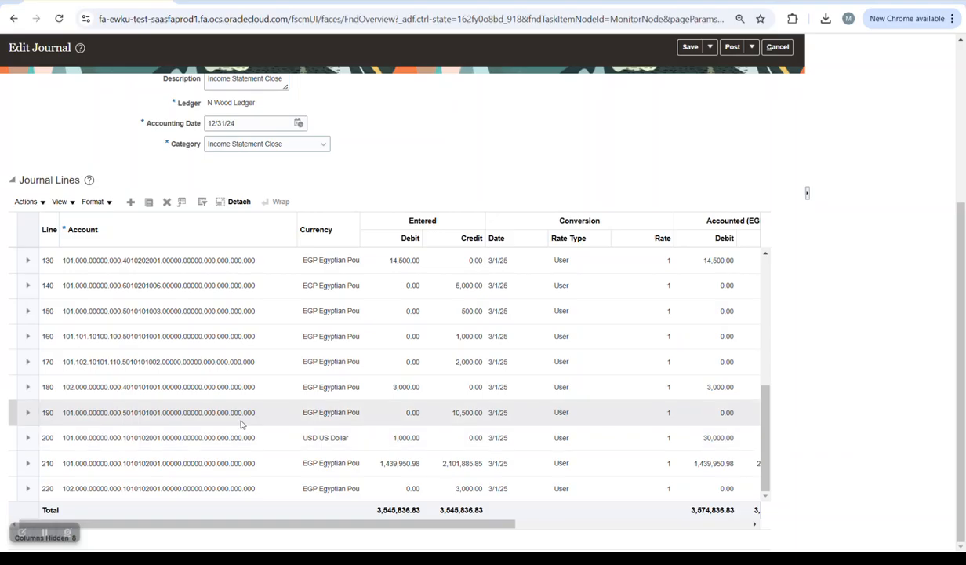
pyautogui.scroll(4, 431, 355)
pyautogui.scroll(8, 429, 348)
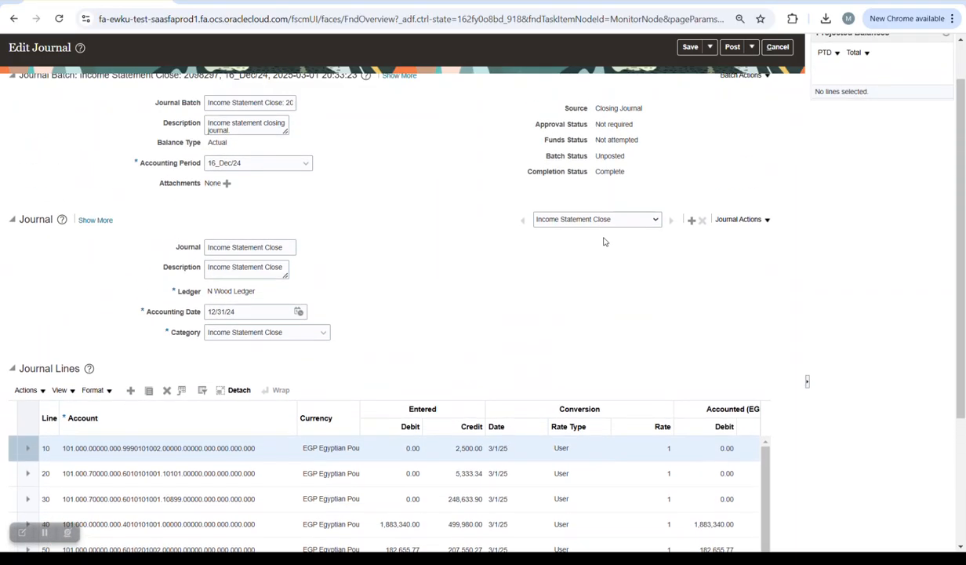
pyautogui.scroll(-2, 604, 241)
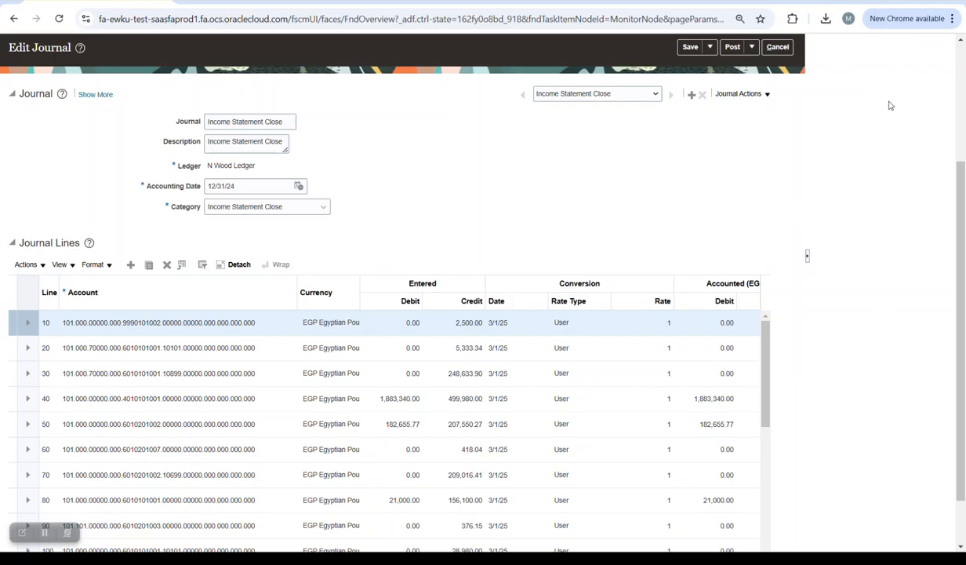
# - Switch to the PowerPoint slide show and step back one slide
pyautogui.hotkey('alt', 'Tab')
pyautogui.hotkey('alt', 'Tab')
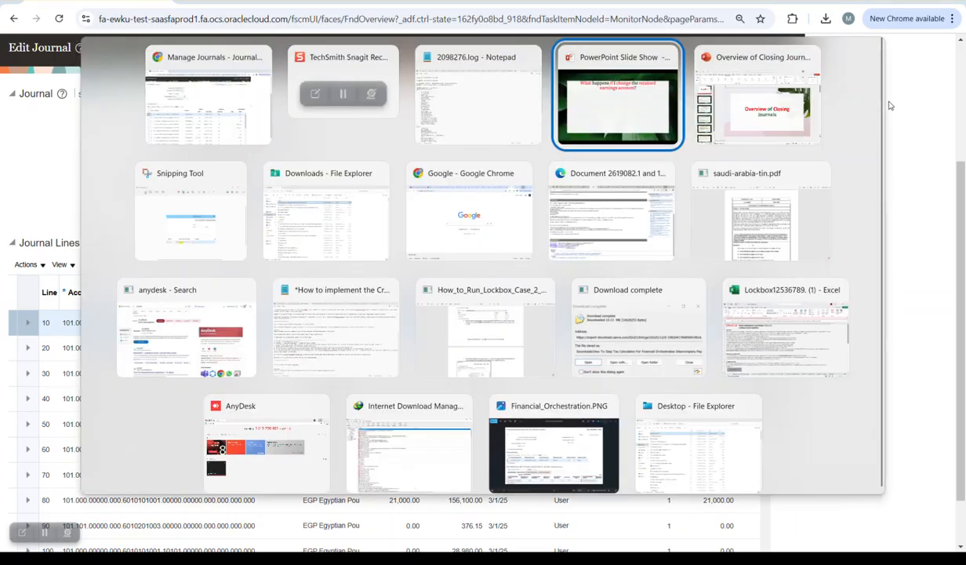
pyautogui.hotkey('alt', 'Tab')
pyautogui.press('Left')
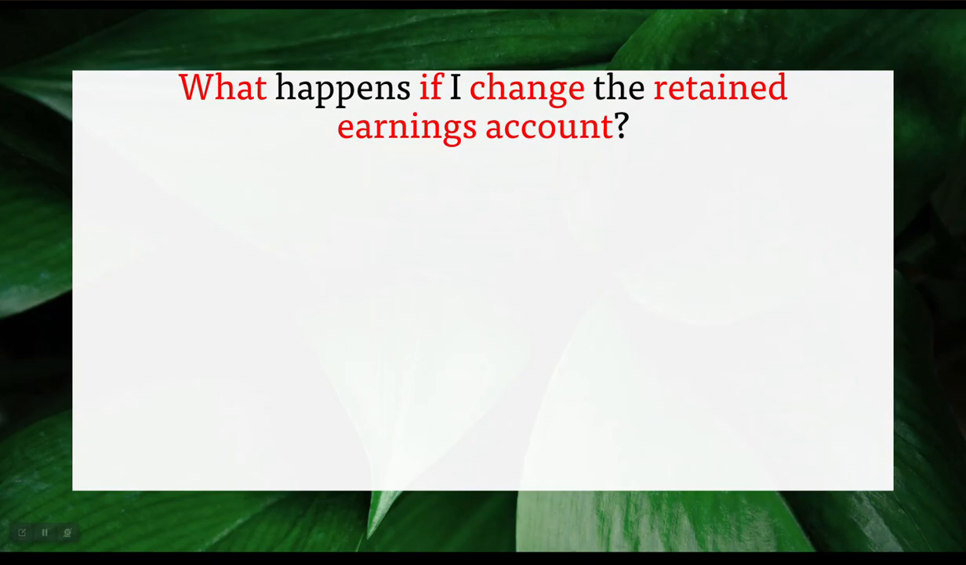
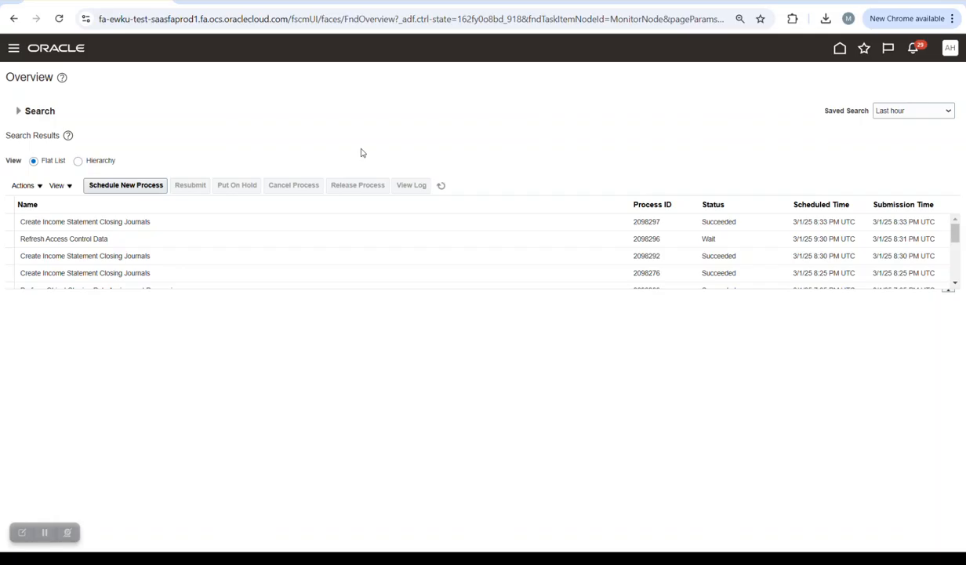
# - Schedule a new Create Balance Sheet Closing Journals process
pyautogui.click(154, 188)
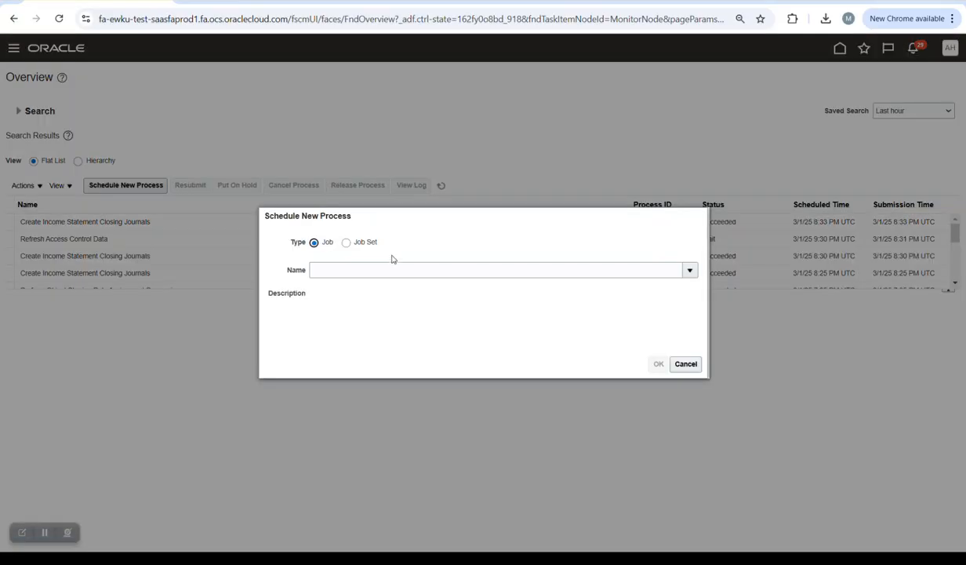
pyautogui.click(379, 269)
pyautogui.write('create balan')
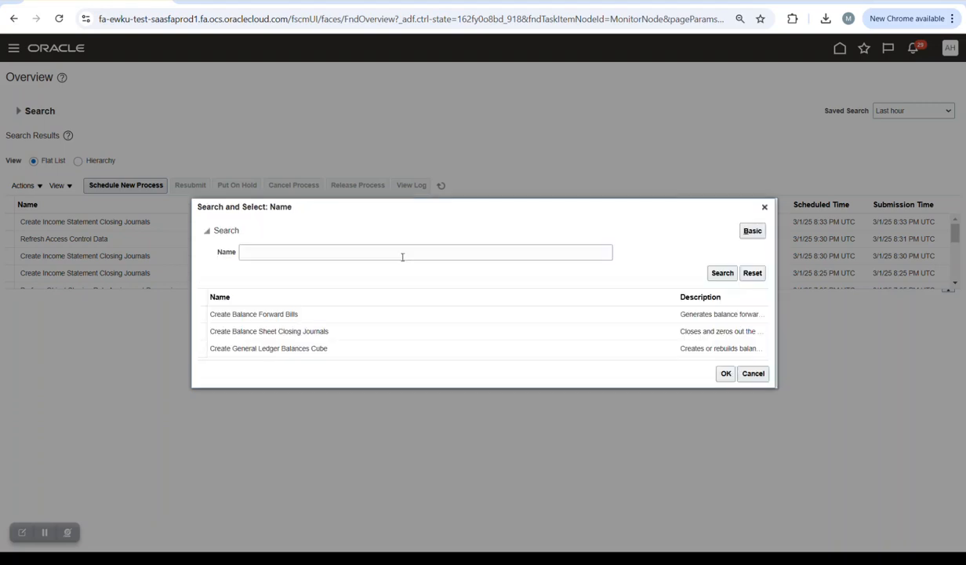
pyautogui.click(330, 332)
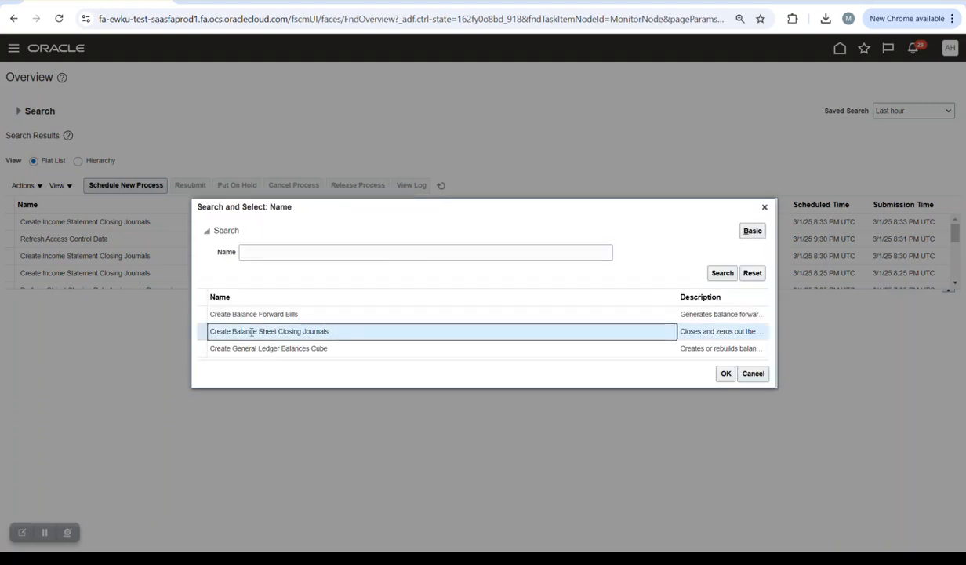
pyautogui.click(726, 374)
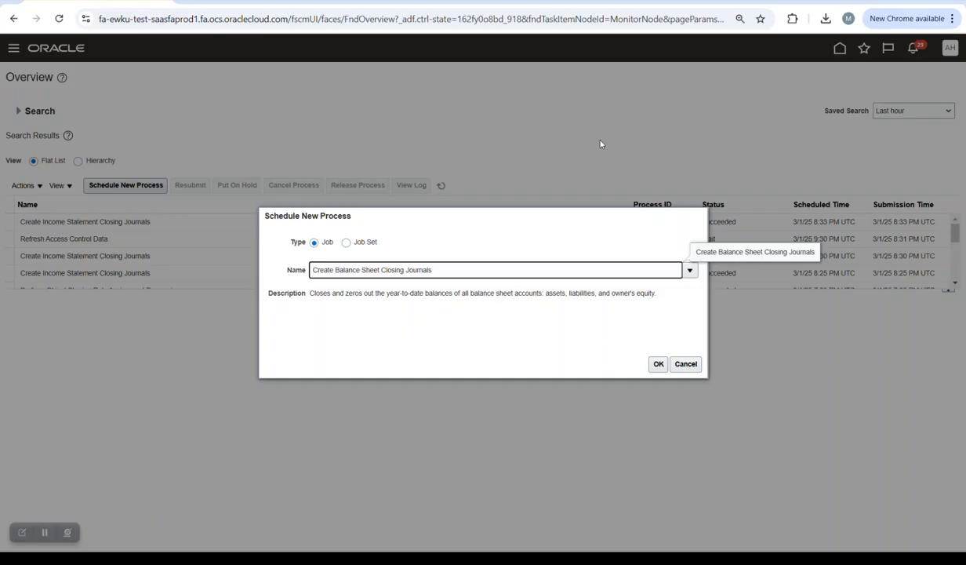
pyautogui.click(659, 363)
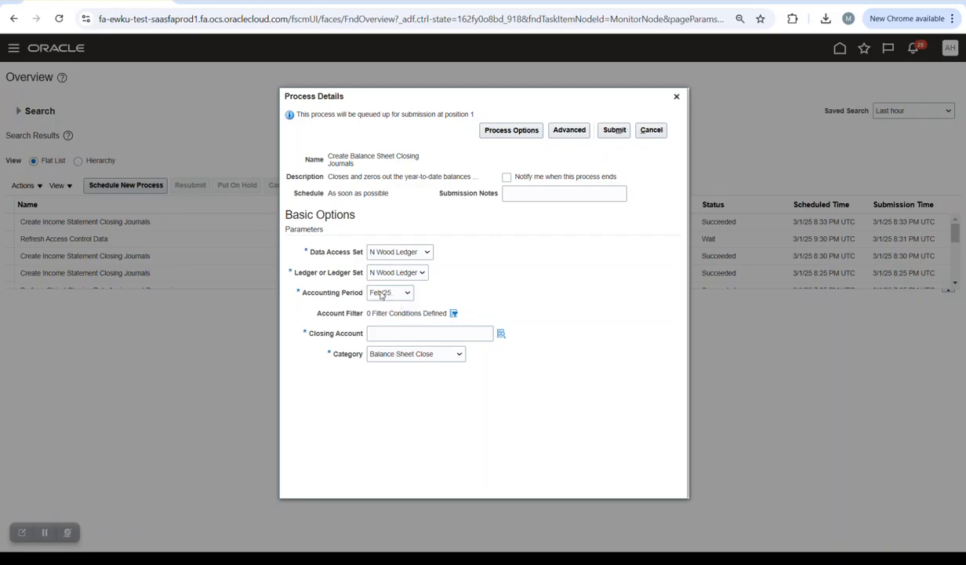
# - Set the process accounting period to 16_Dec/24
pyautogui.click(382, 293)
pyautogui.scroll(-1, 390, 262)
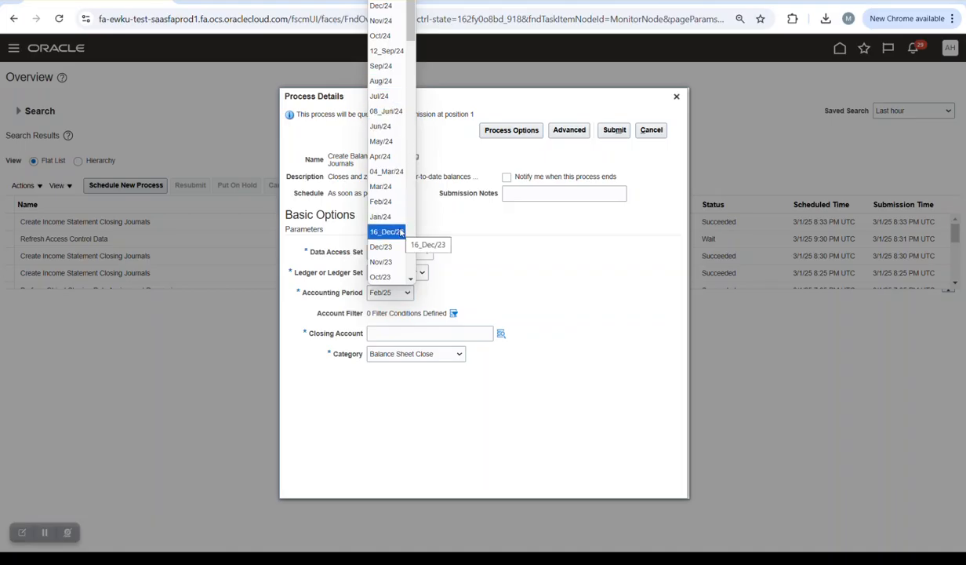
pyautogui.click(385, 6)
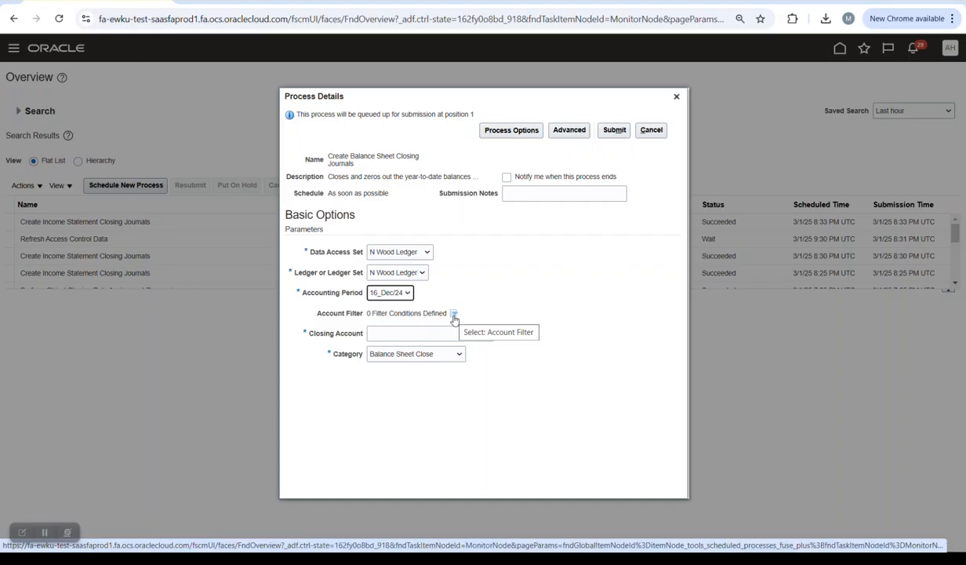
pyautogui.click(501, 336)
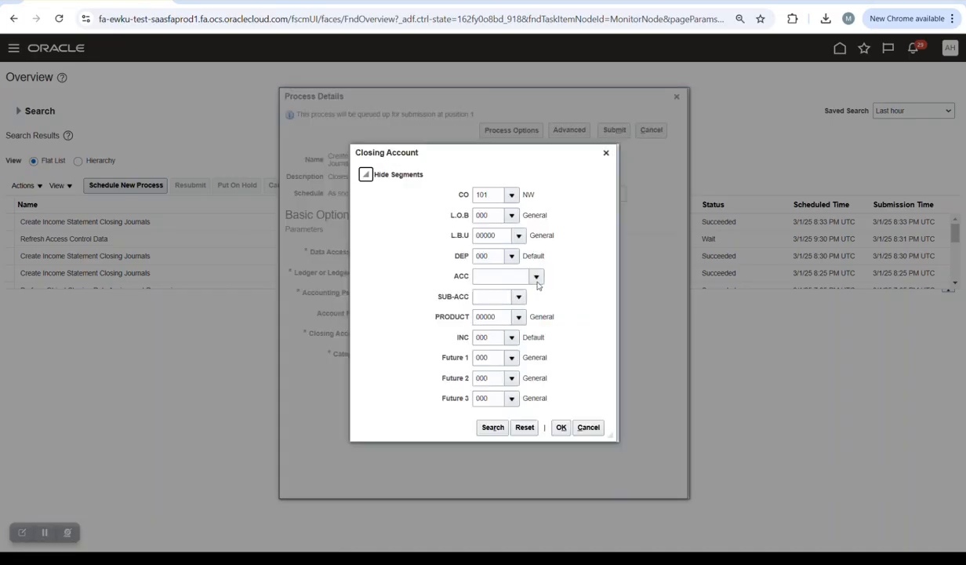
pyautogui.click(536, 277)
pyautogui.scroll(-1, 574, 362)
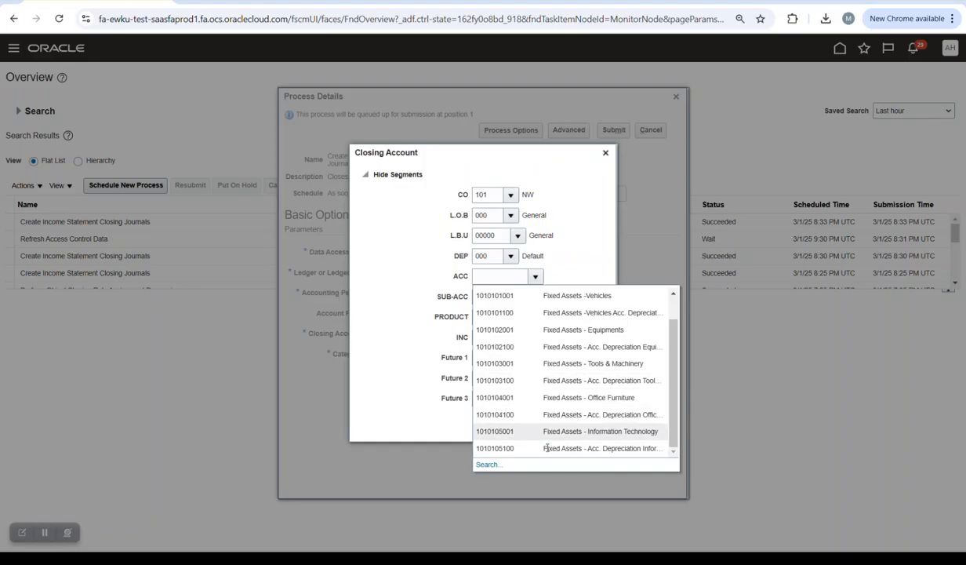
pyautogui.click(487, 465)
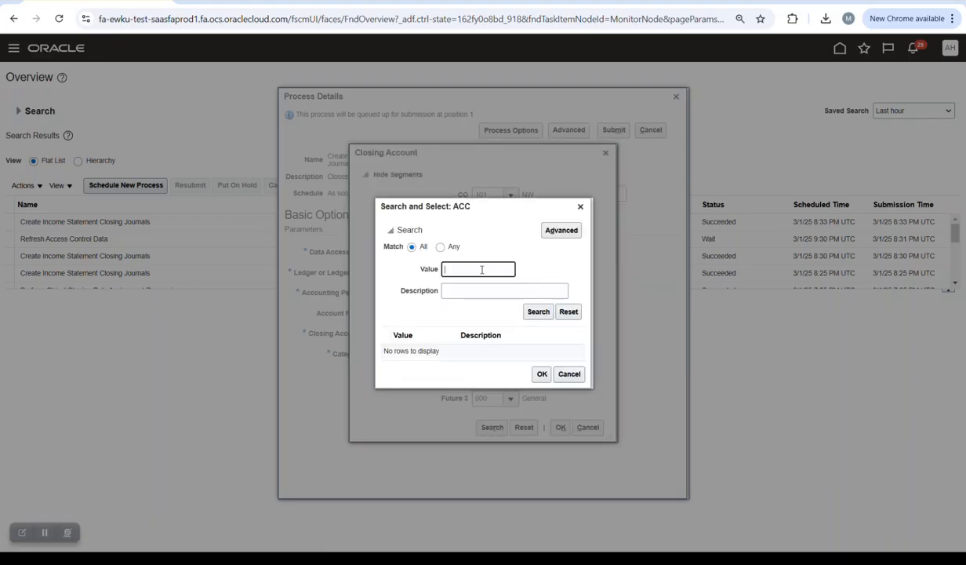
pyautogui.scroll(-3, 527, 340)
pyautogui.scroll(-5, 527, 339)
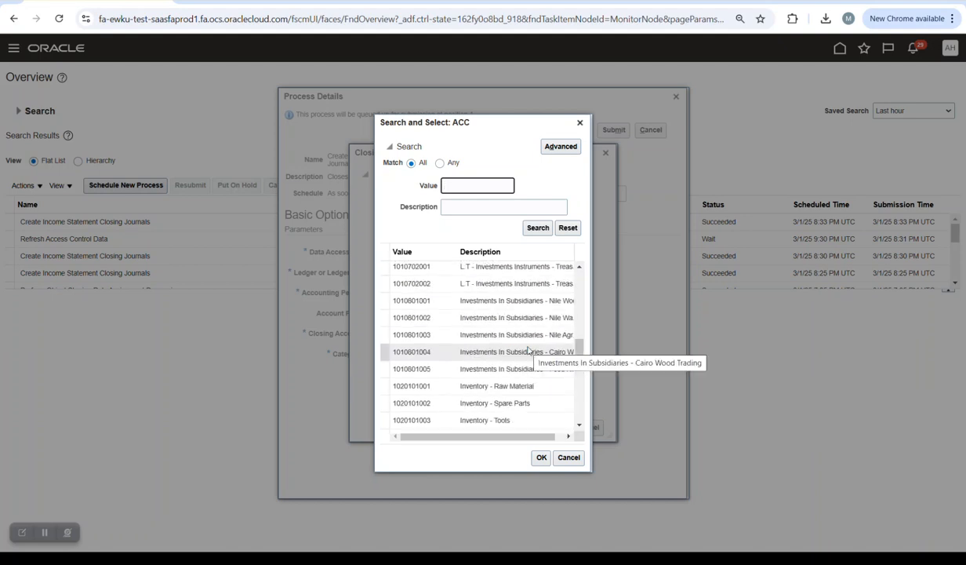
pyautogui.click(498, 419)
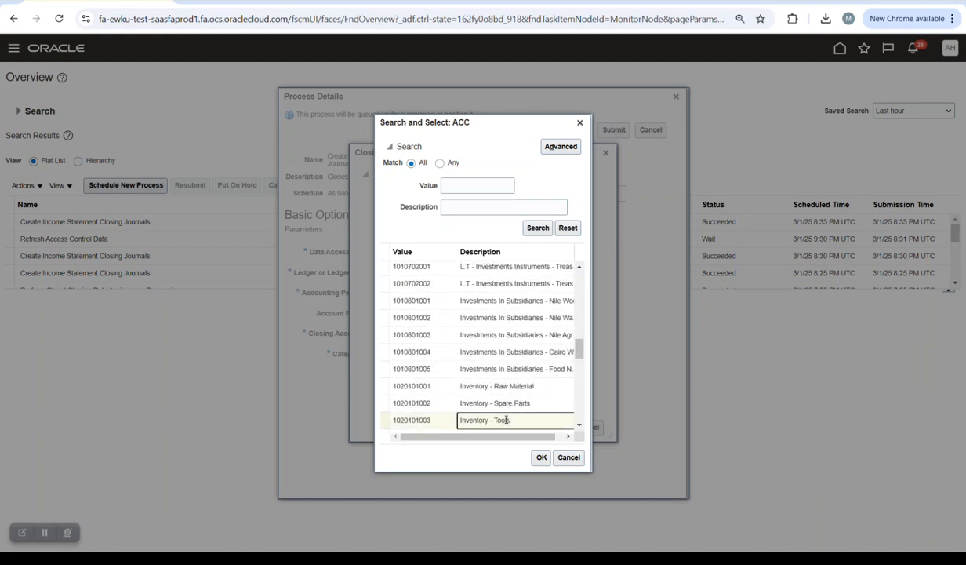
pyautogui.click(541, 457)
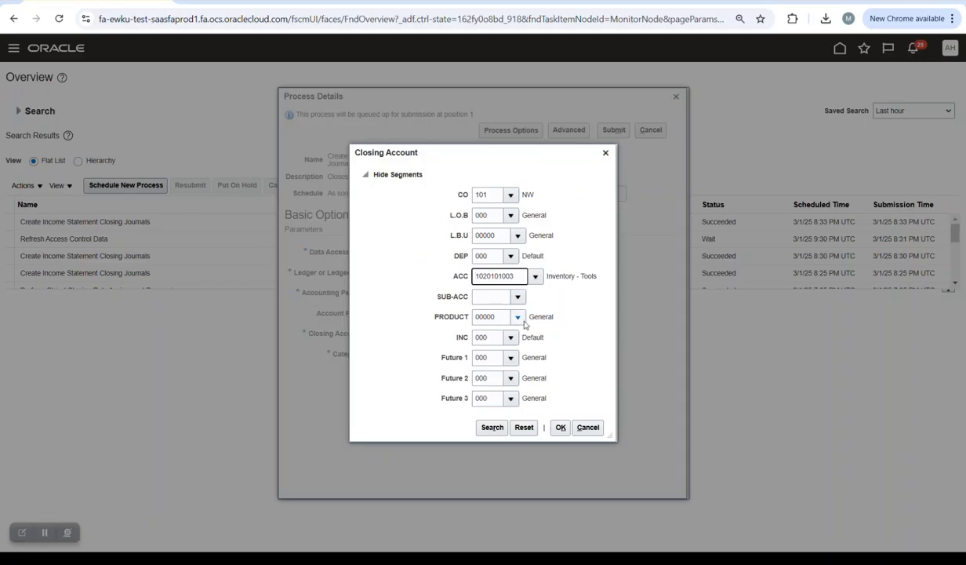
# - Set SUB-ACC to 00000 General, confirm the closing account, and submit the process
pyautogui.click(516, 297)
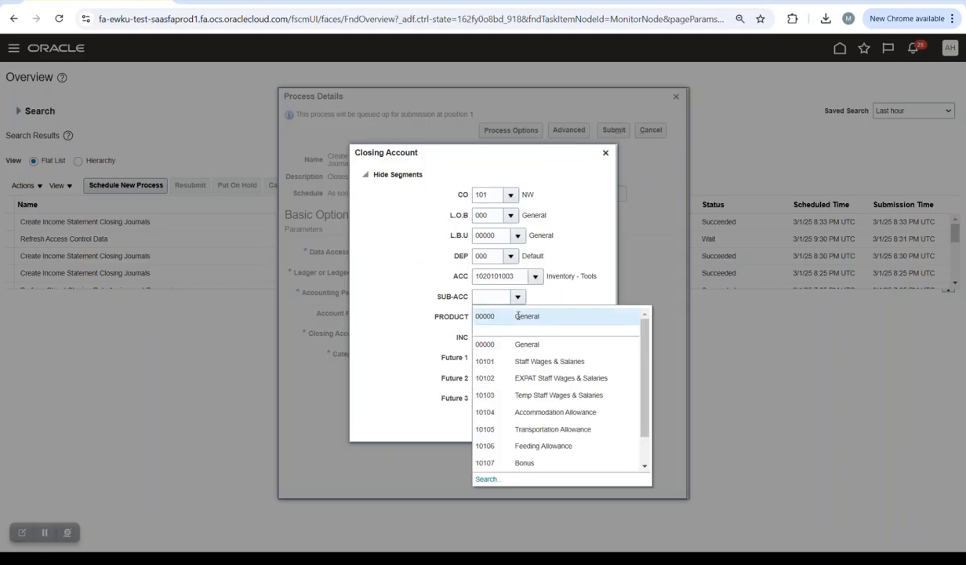
pyautogui.click(519, 316)
pyautogui.click(561, 426)
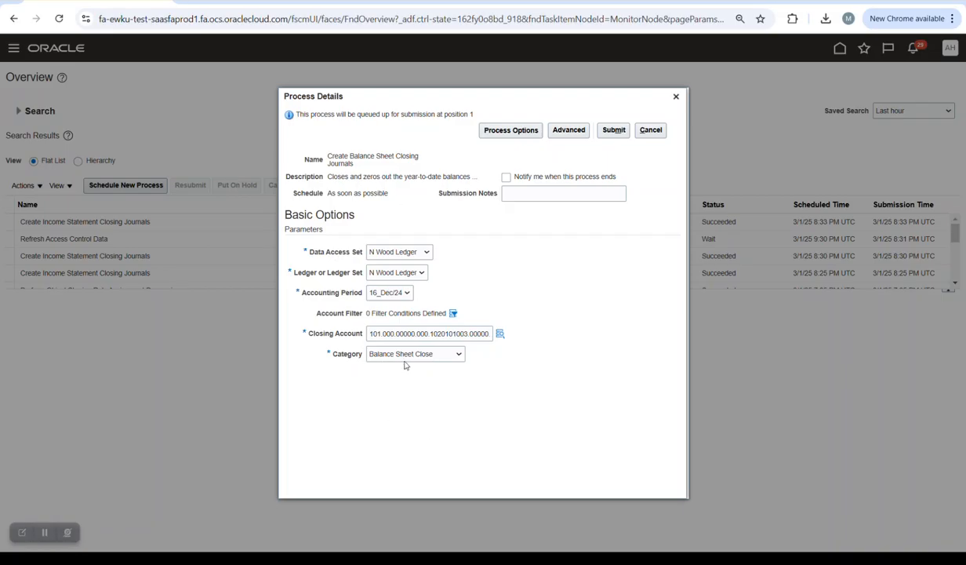
pyautogui.click(612, 130)
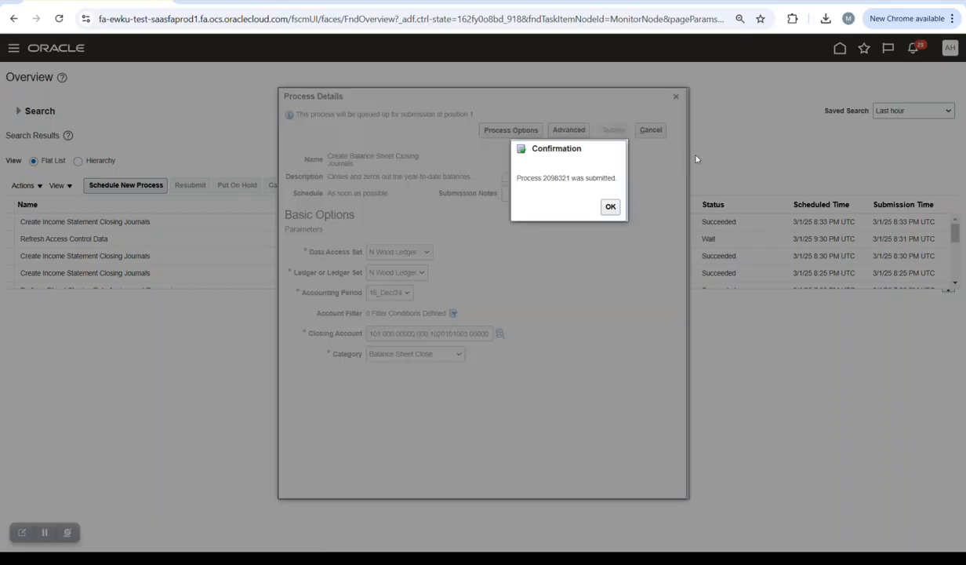
pyautogui.click(611, 208)
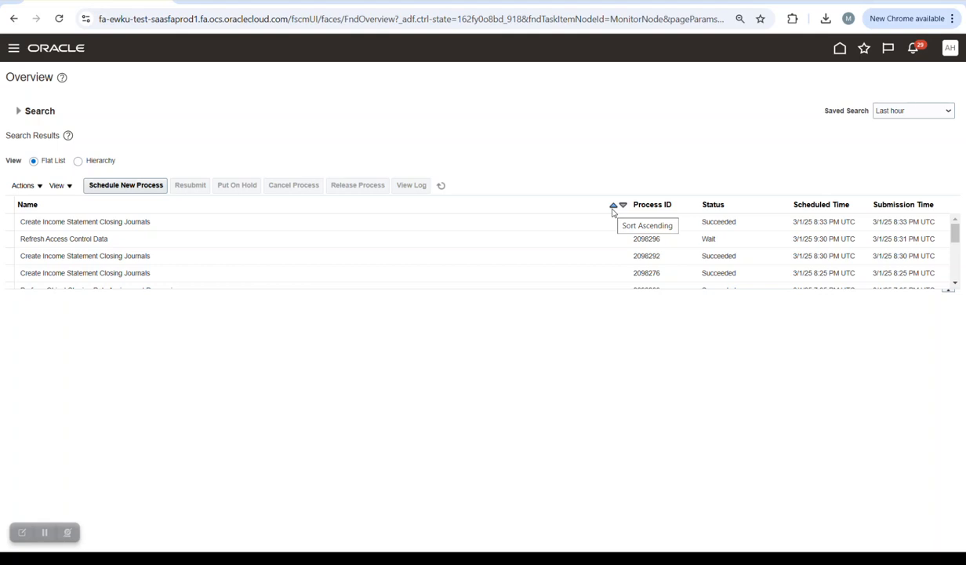
# - Refresh the process list, then search Manage Journals for accounting period 16_Dec/24
pyautogui.click(441, 188)
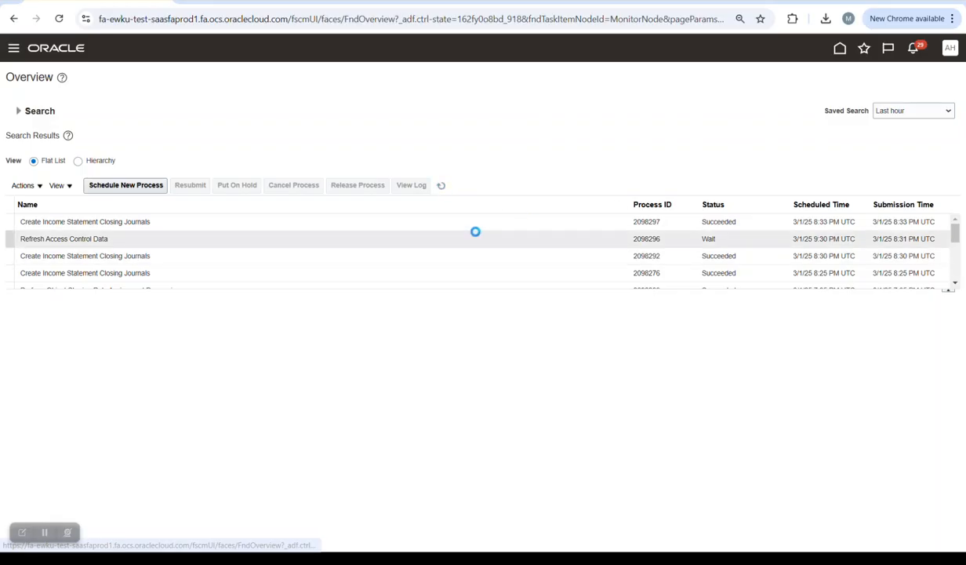
pyautogui.click(863, 48)
pyautogui.click(684, 143)
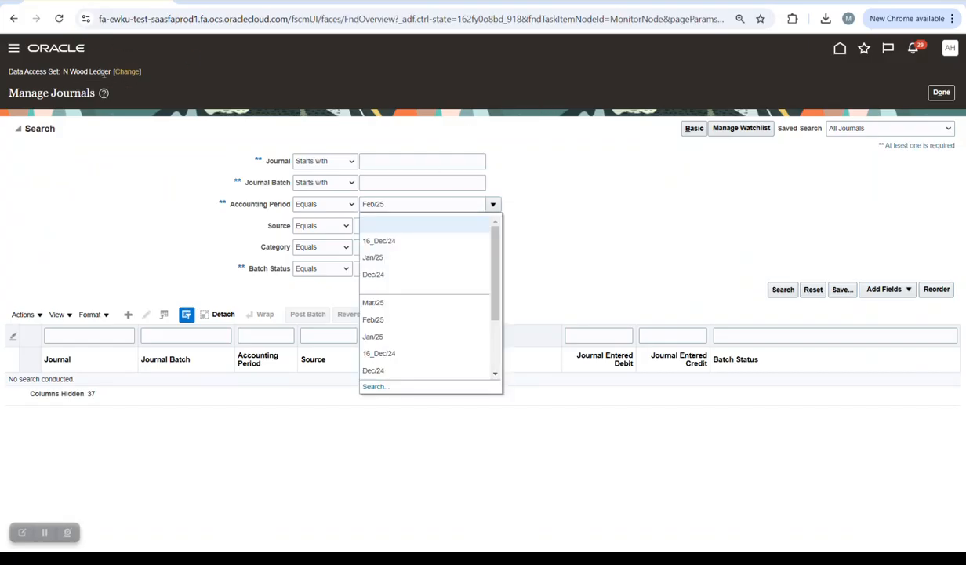
pyautogui.click(422, 209)
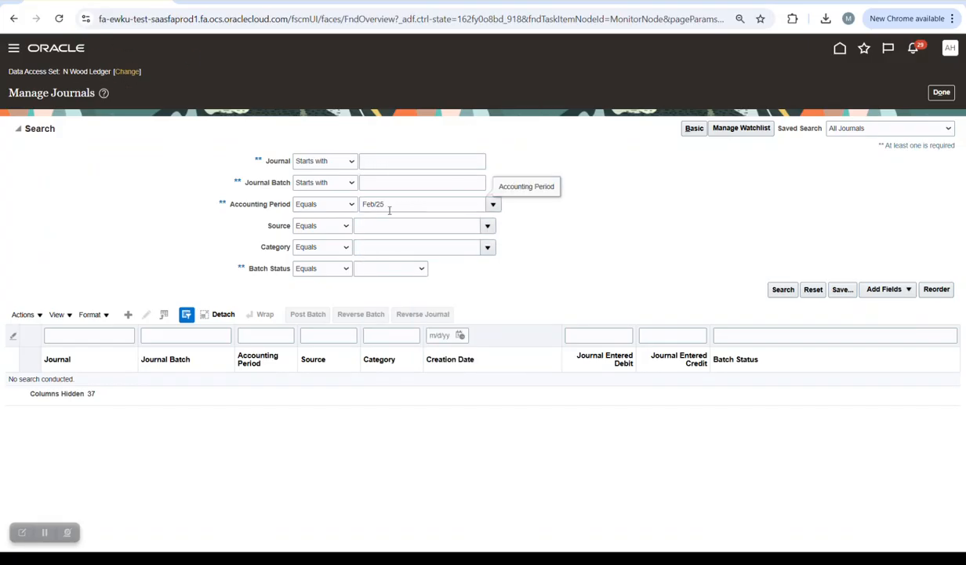
pyautogui.click(493, 205)
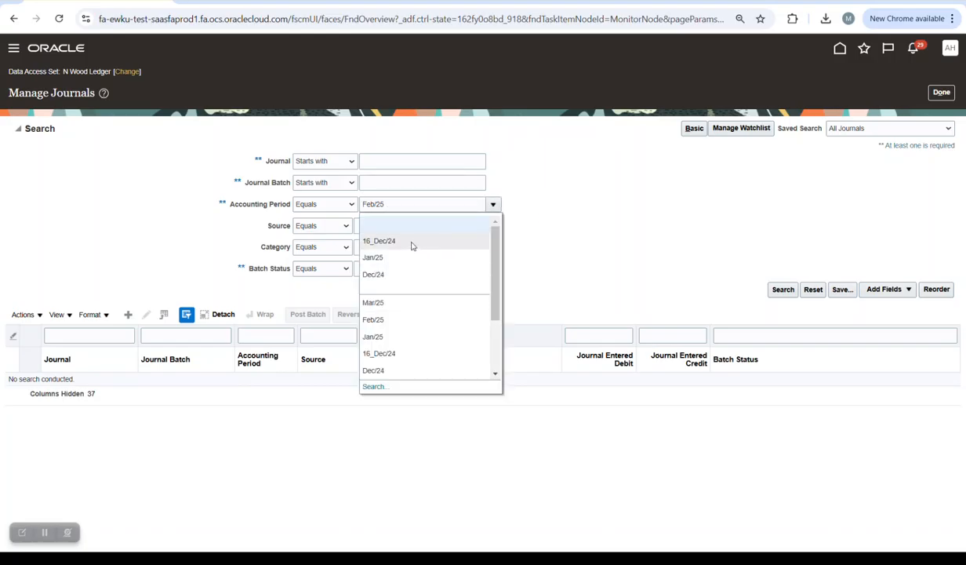
pyautogui.click(411, 243)
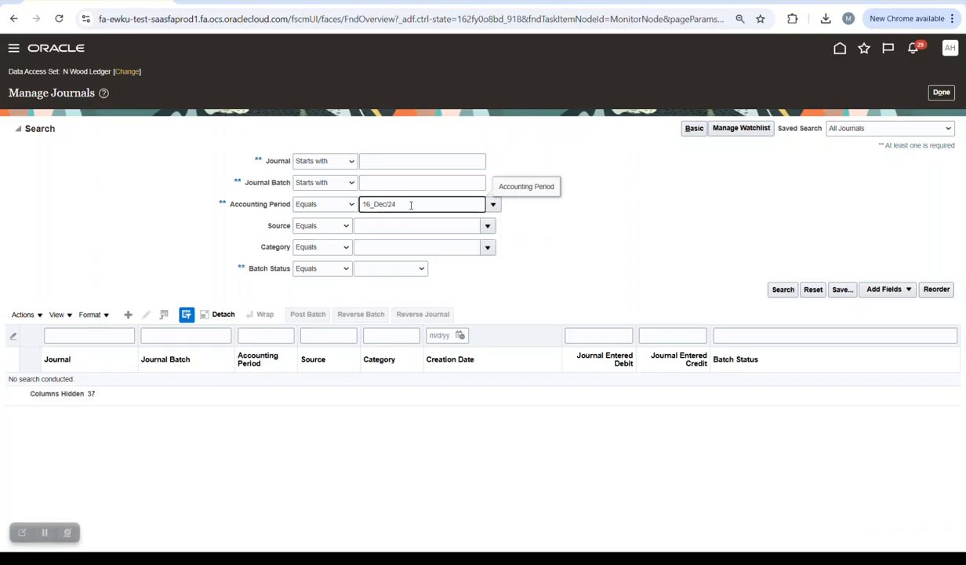
pyautogui.click(783, 290)
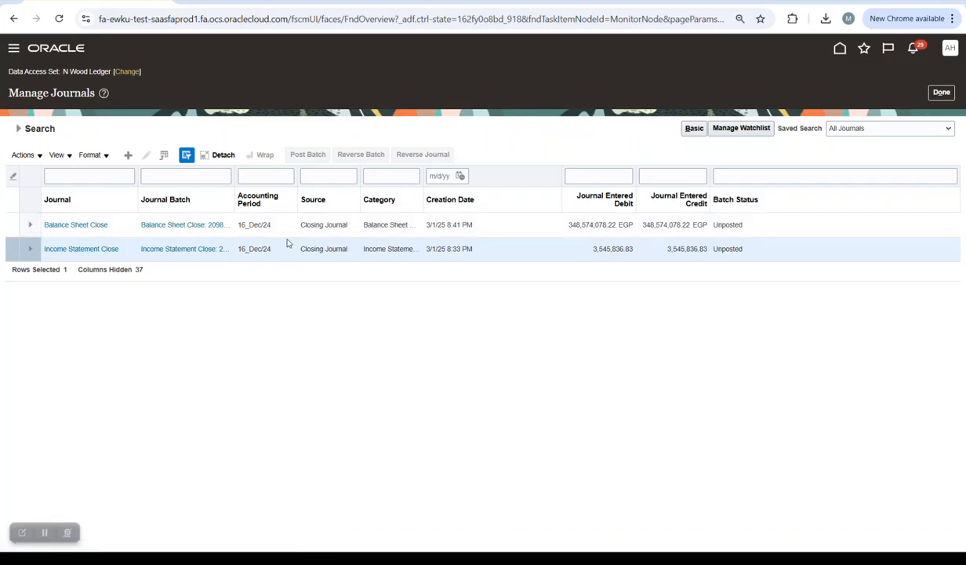
# - Open the Balance Sheet Close journal and scroll its lines, totaling 348,574,078.22 EGP
pyautogui.click(82, 226)
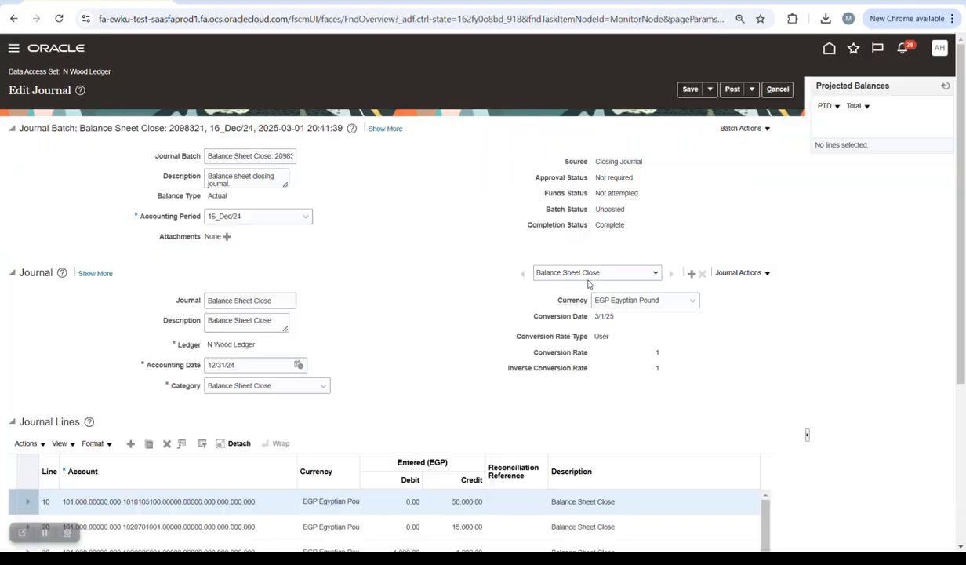
pyautogui.scroll(-5, 623, 354)
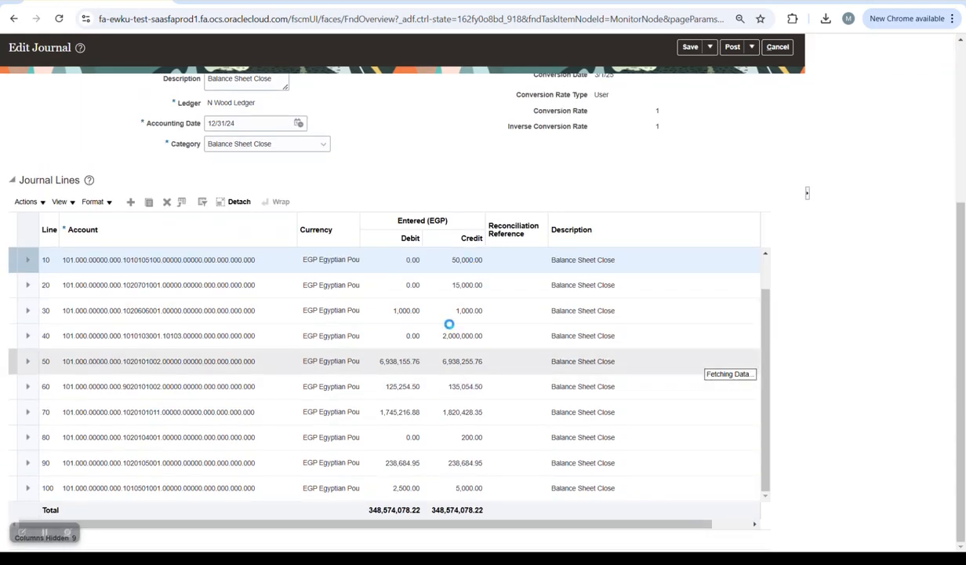
pyautogui.scroll(-3, 440, 351)
pyautogui.scroll(-6, 251, 351)
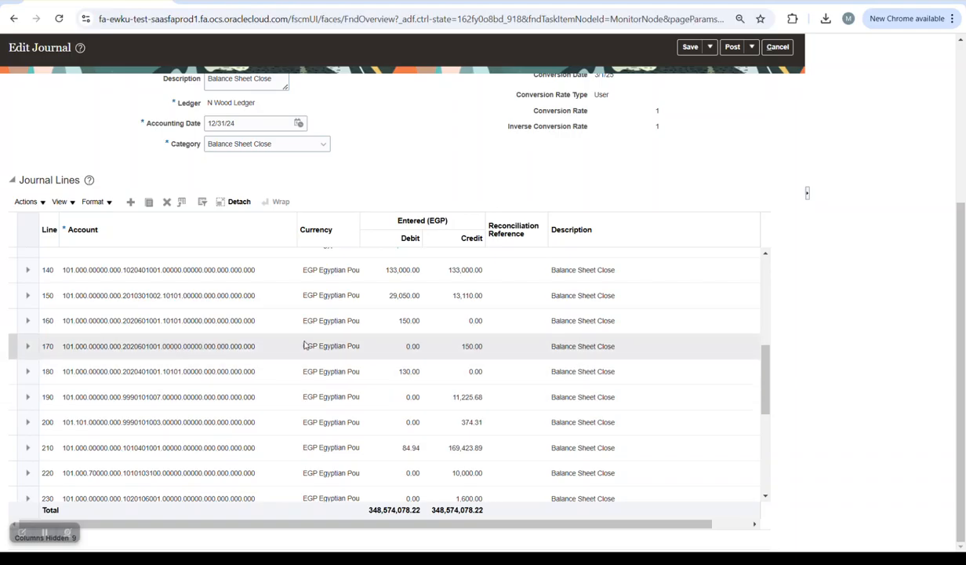
pyautogui.scroll(-5, 114, 318)
pyautogui.scroll(-5, 194, 407)
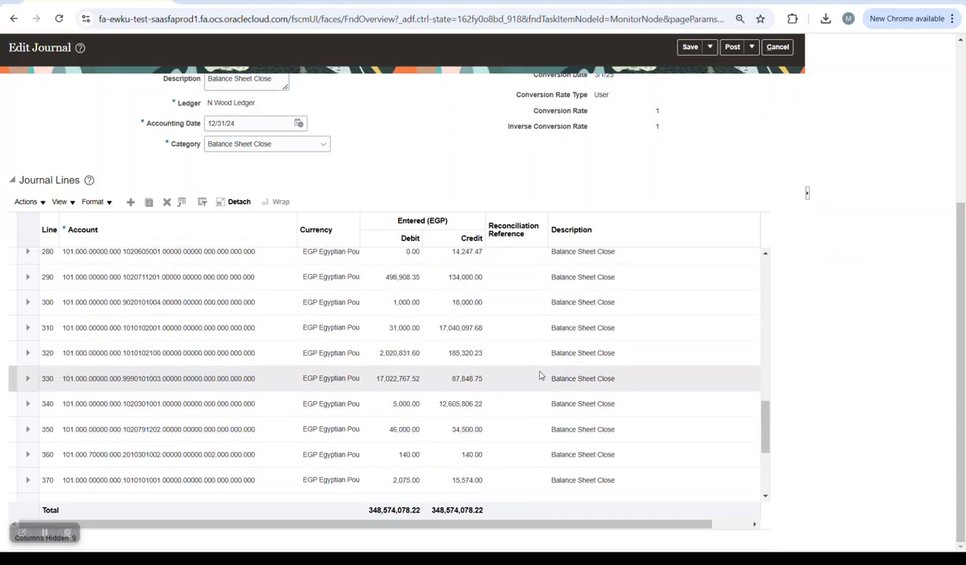
pyautogui.scroll(1, 521, 367)
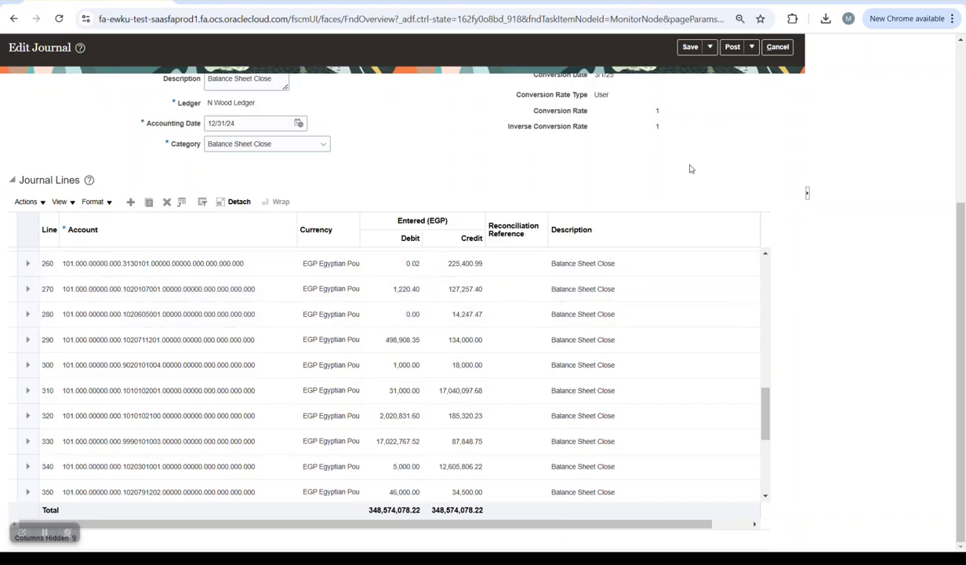